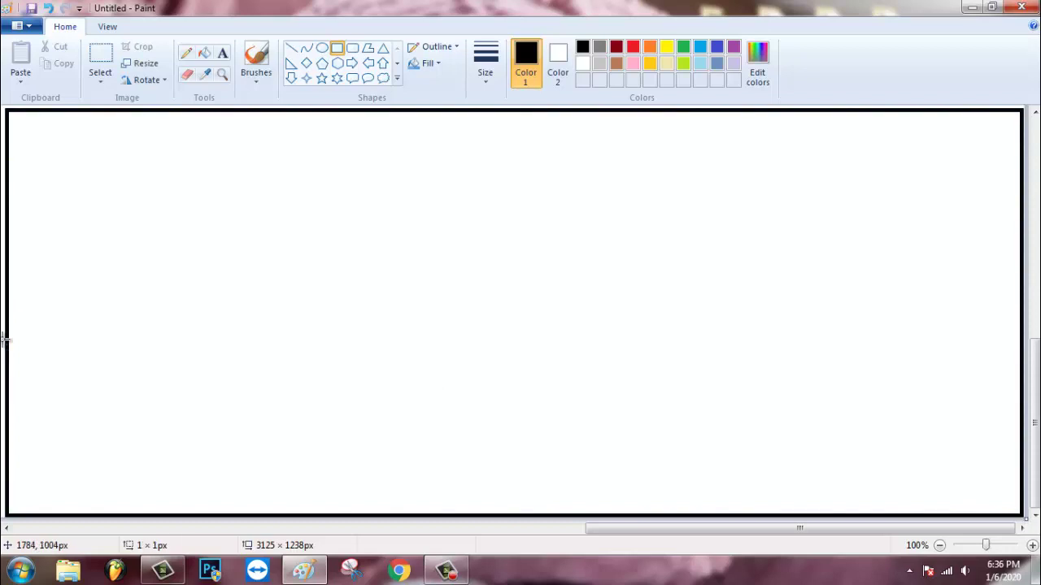
Step: Add five custom shades of pink to the palette, ranging from light pink down to maroon
click(208, 57)
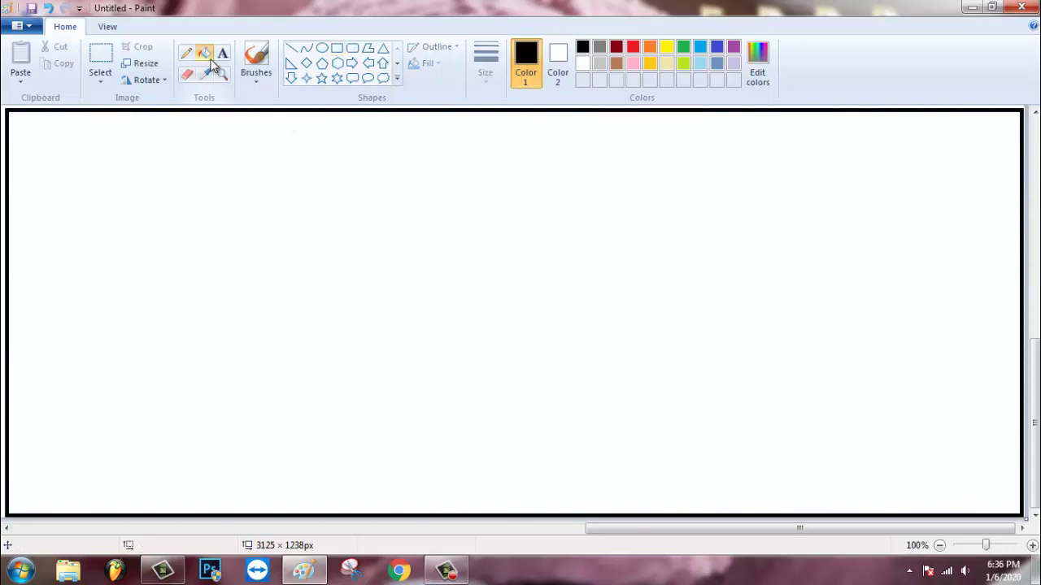
click(757, 82)
click(504, 231)
drag(687, 248, 683, 302)
click(380, 387)
click(756, 77)
click(682, 234)
click(379, 387)
click(756, 77)
click(379, 387)
click(757, 73)
click(379, 387)
click(757, 73)
click(380, 387)
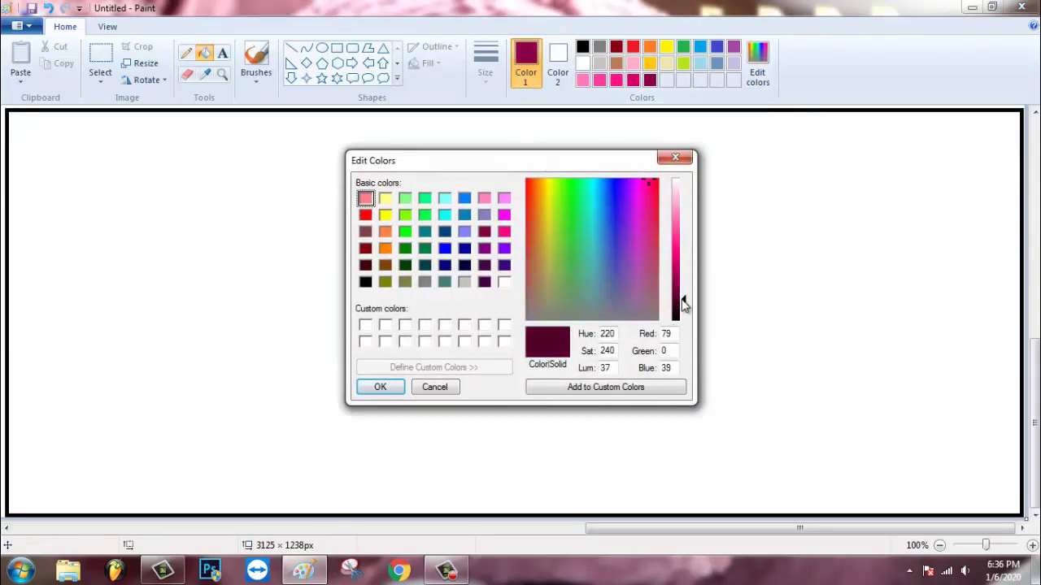
Step: Add a dark maroon (Red 79, Green 0, Blue 39) to the palette and fill the bordered rectangle with it
click(390, 389)
click(656, 147)
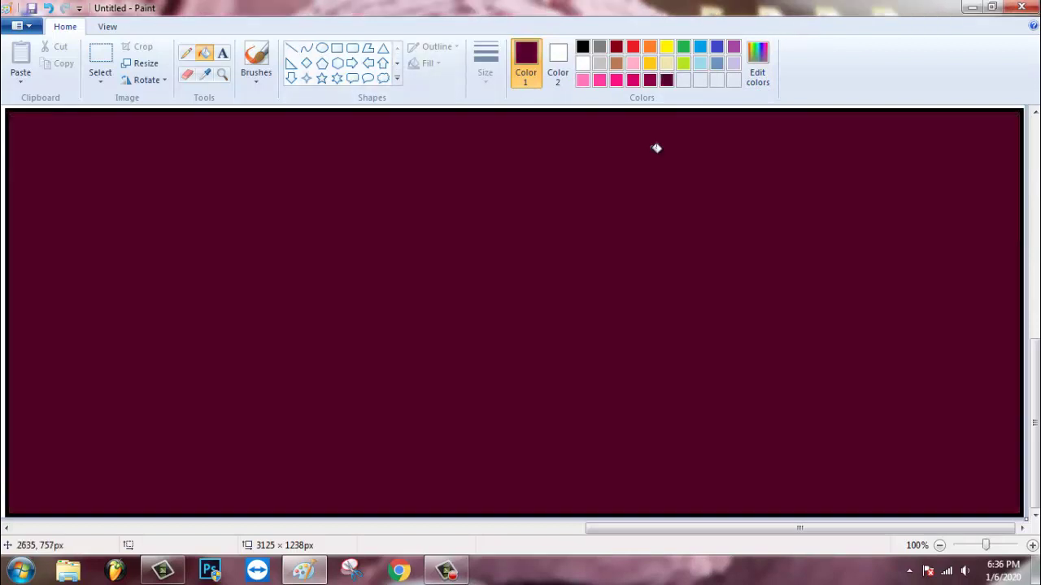
Step: Draw a solid-filled maroon ellipse about 614 × 536 px in the middle of the rectangle, reaching past its upper border
click(322, 47)
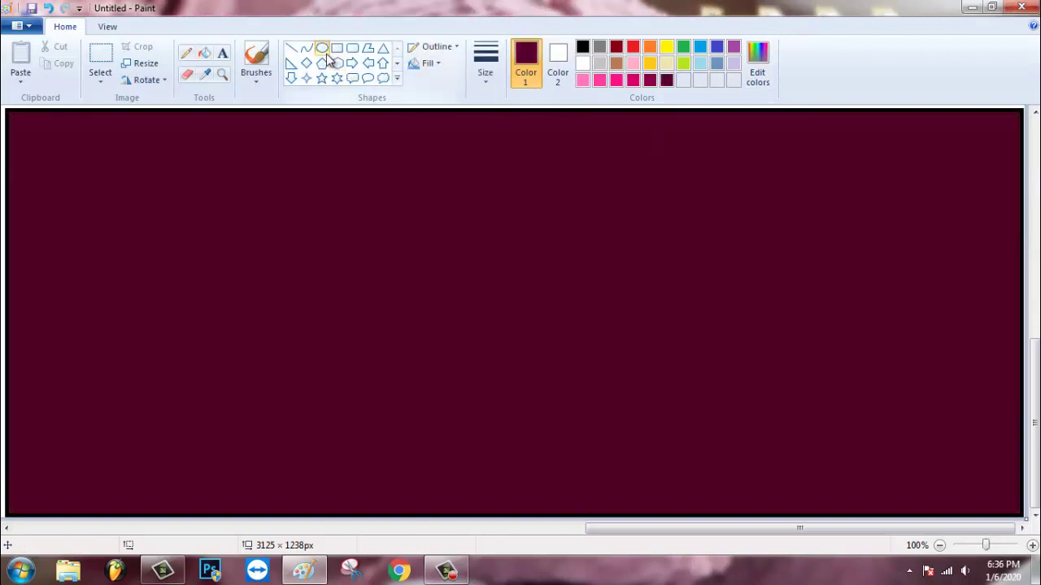
click(558, 61)
click(650, 79)
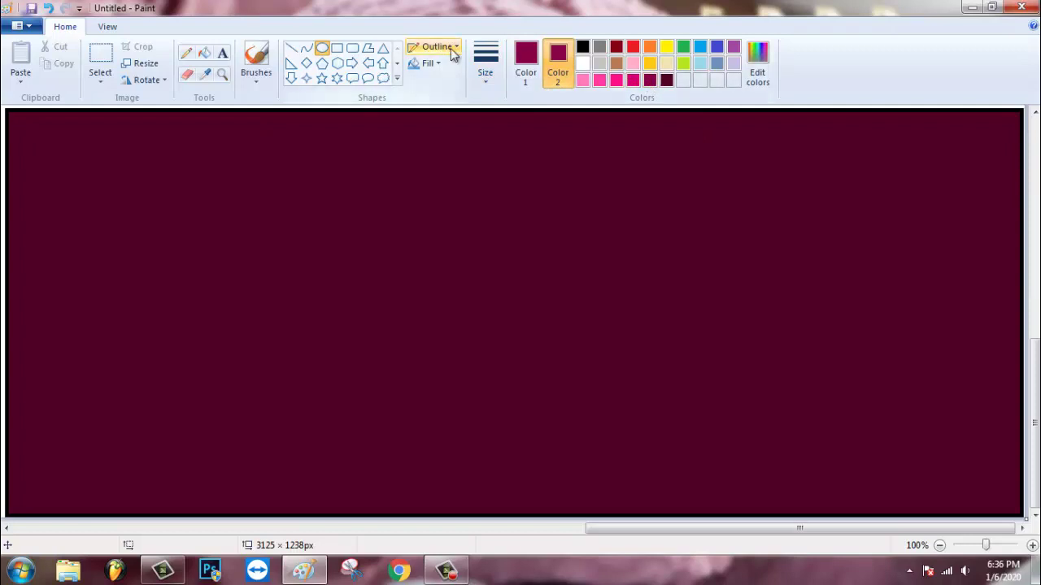
click(429, 64)
click(457, 101)
drag(255, 125, 722, 509)
drag(489, 125, 486, 99)
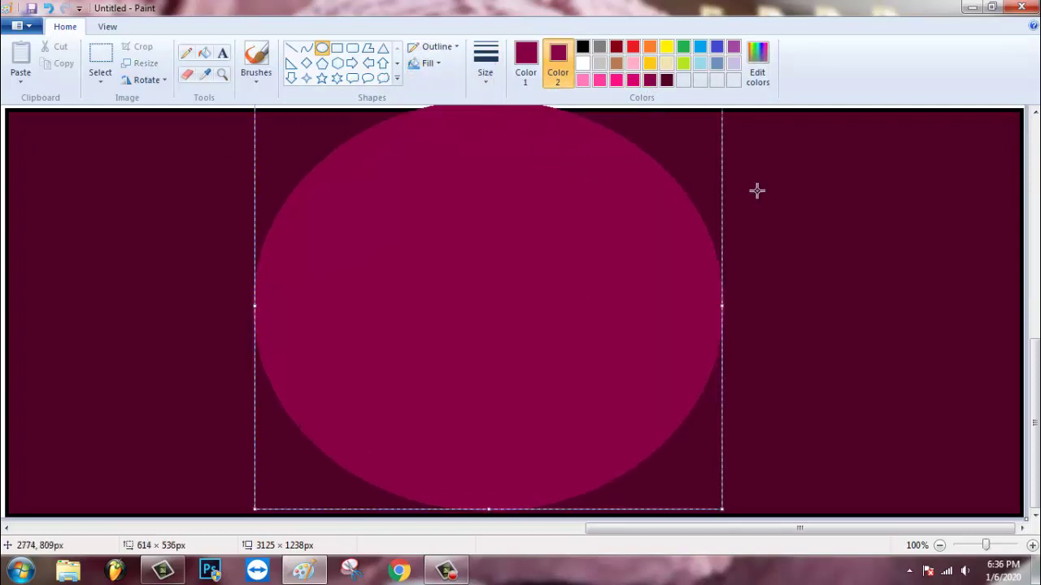
click(757, 190)
Step: Draw a smaller deep pink ellipse about 488 px tall inside the maroon one, aligned to its upper edge
click(632, 80)
click(525, 61)
click(616, 80)
drag(355, 151, 657, 450)
drag(537, 343, 523, 360)
drag(492, 167, 490, 98)
drag(342, 283, 323, 284)
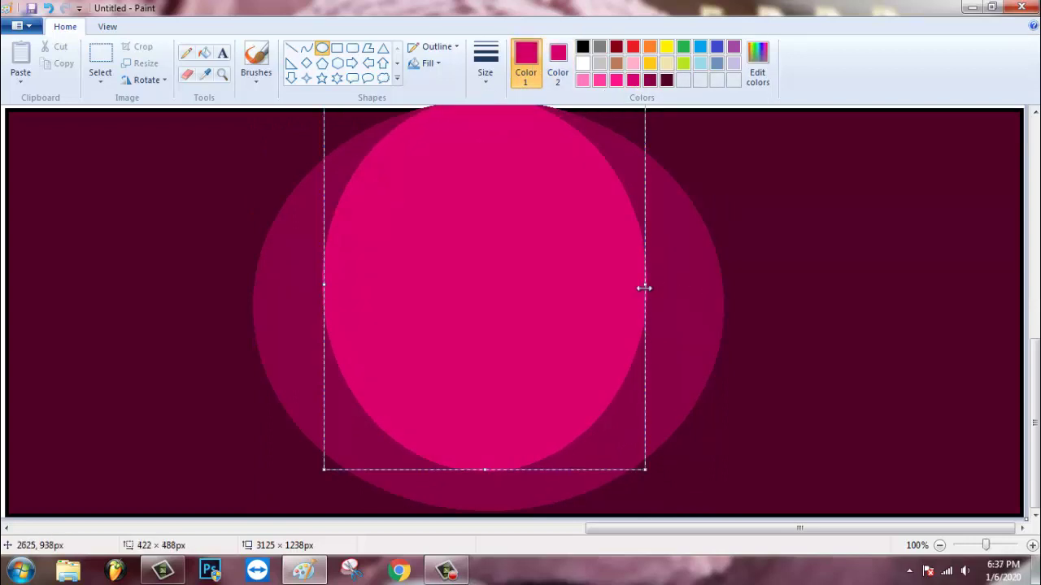
drag(643, 286, 678, 285)
click(681, 152)
Step: Draw a bright pink ellipse about 417 px tall inside the deep pink one, aligned to its upper edge
click(557, 58)
click(616, 81)
drag(398, 111, 630, 395)
drag(575, 329, 561, 313)
drag(508, 381, 518, 410)
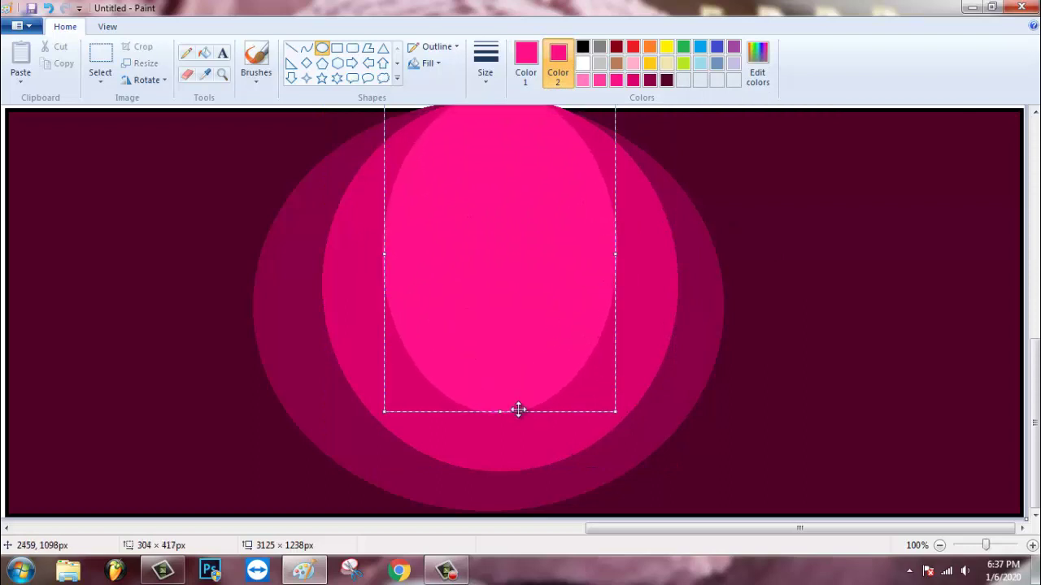
drag(614, 254, 627, 258)
click(720, 237)
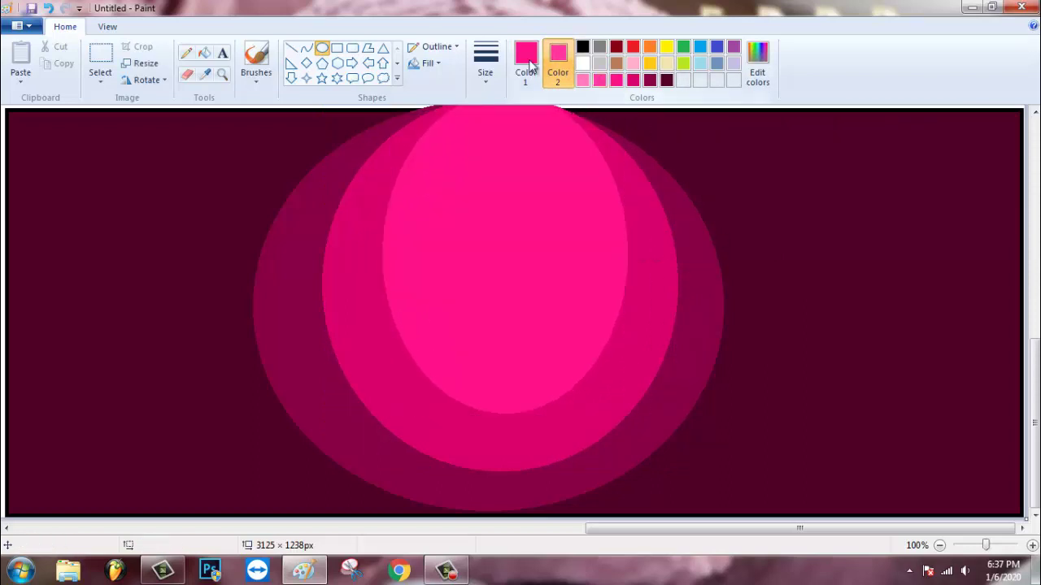
Step: Draw a medium pink ellipse about 236 px wide inside the bright pink one, aligned to its upper edge
click(528, 66)
click(600, 80)
drag(428, 127, 606, 364)
drag(560, 269, 548, 231)
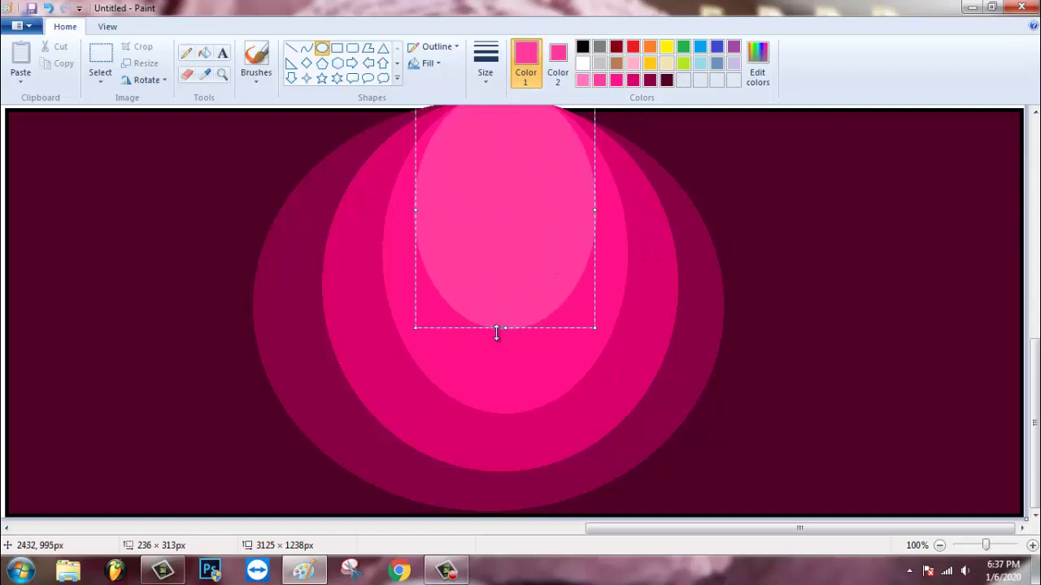
drag(496, 332, 496, 344)
click(725, 280)
Step: Draw a light pink ellipse about 200 × 256 px inside the medium pink one, aligned to its upper edge
click(582, 80)
click(559, 66)
click(582, 80)
drag(463, 114, 567, 266)
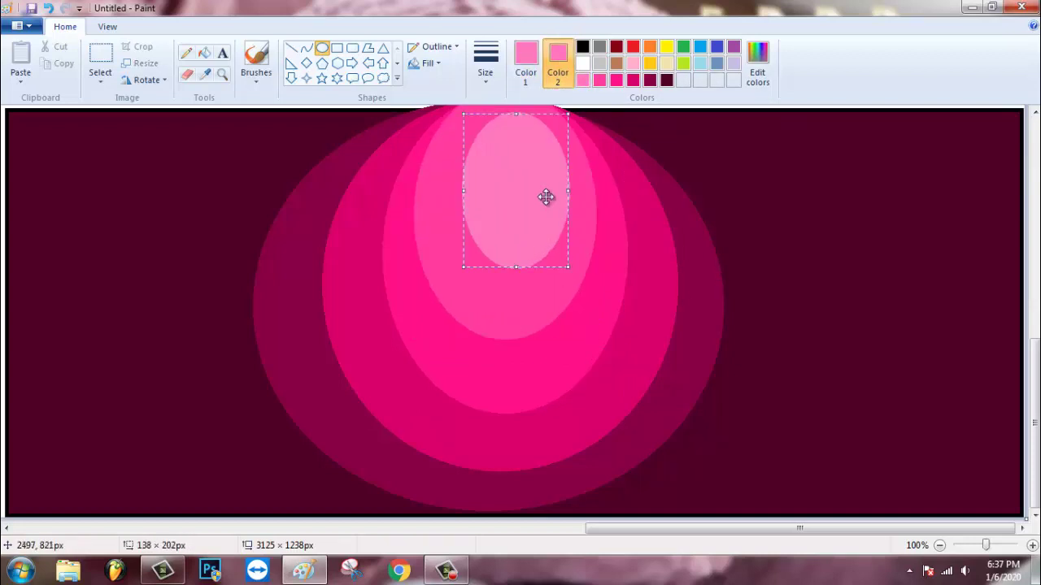
drag(546, 197, 530, 176)
drag(553, 246, 551, 288)
drag(553, 190, 589, 192)
drag(448, 190, 437, 191)
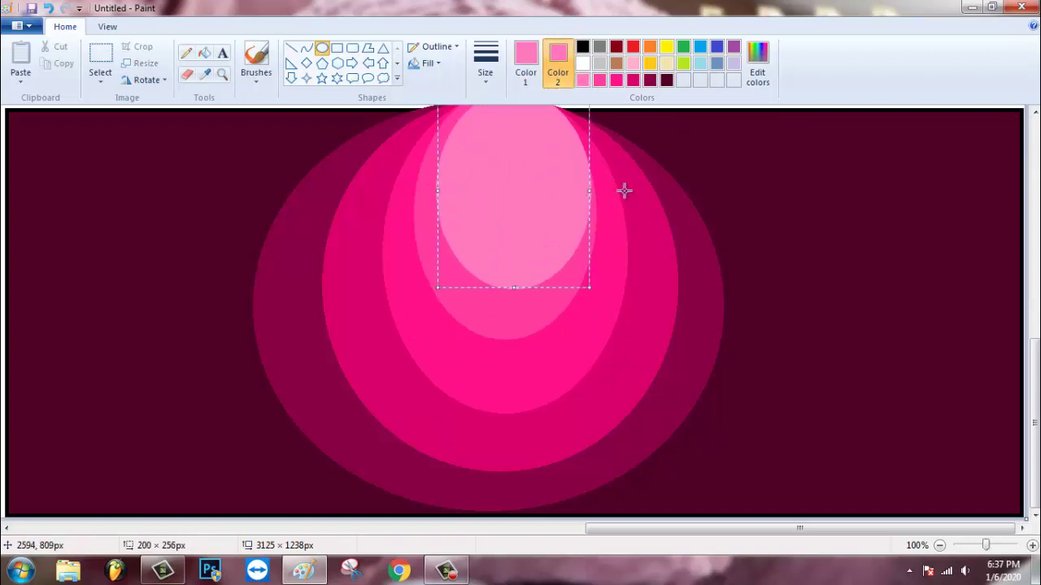
click(624, 190)
Step: Draw a pale rose ellipse about 185 px tall inside the light pink one, aligned to its upper edge
click(632, 62)
click(526, 65)
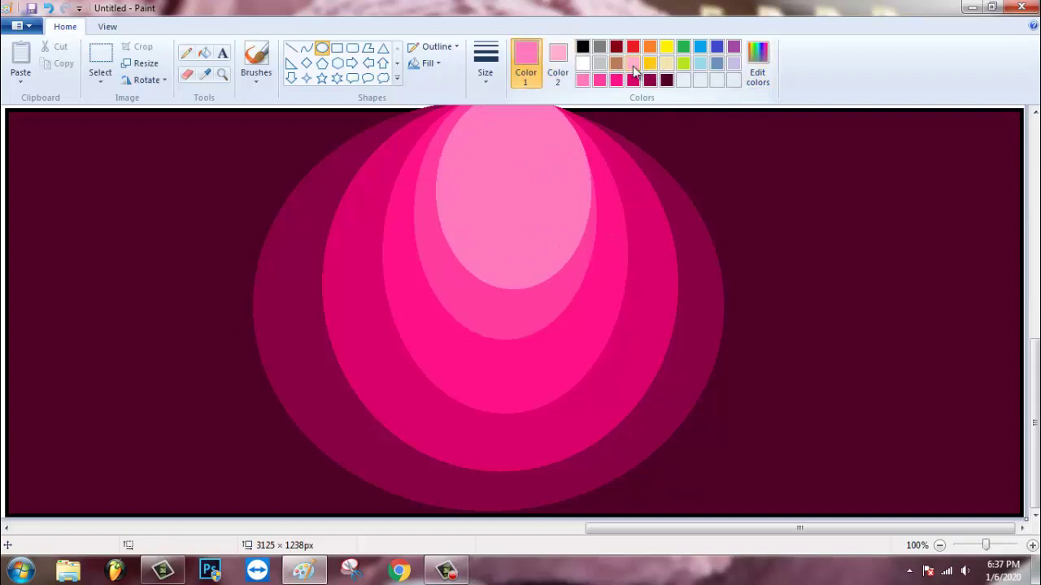
click(633, 67)
drag(475, 126, 580, 240)
drag(543, 213, 529, 182)
drag(515, 208, 545, 241)
drag(566, 172, 581, 174)
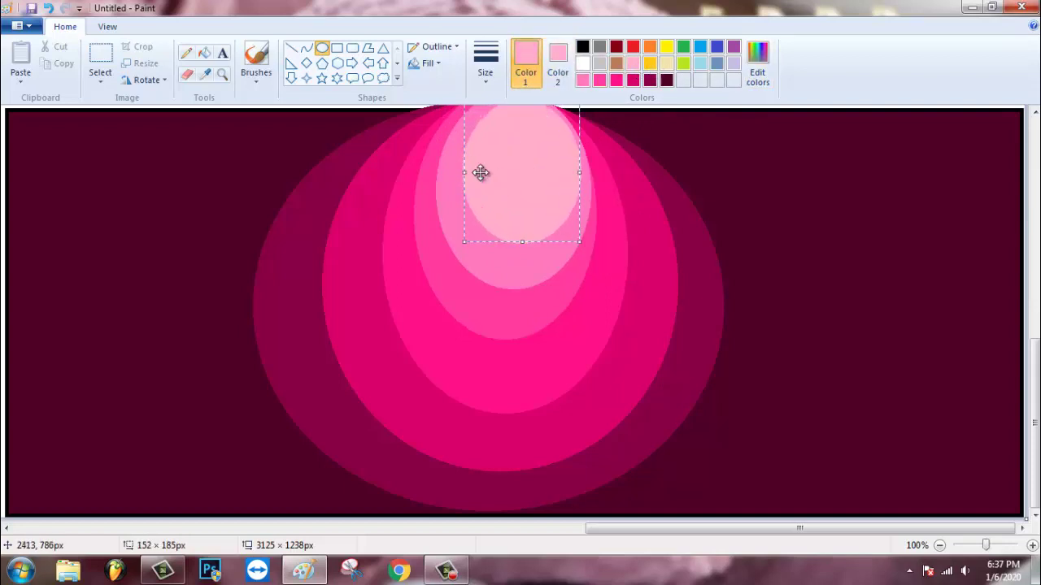
drag(464, 172, 451, 173)
click(609, 179)
Step: Draw a small white circle at the upper end of the pale rose ellipse as the innermost shape
click(583, 63)
click(564, 61)
click(582, 63)
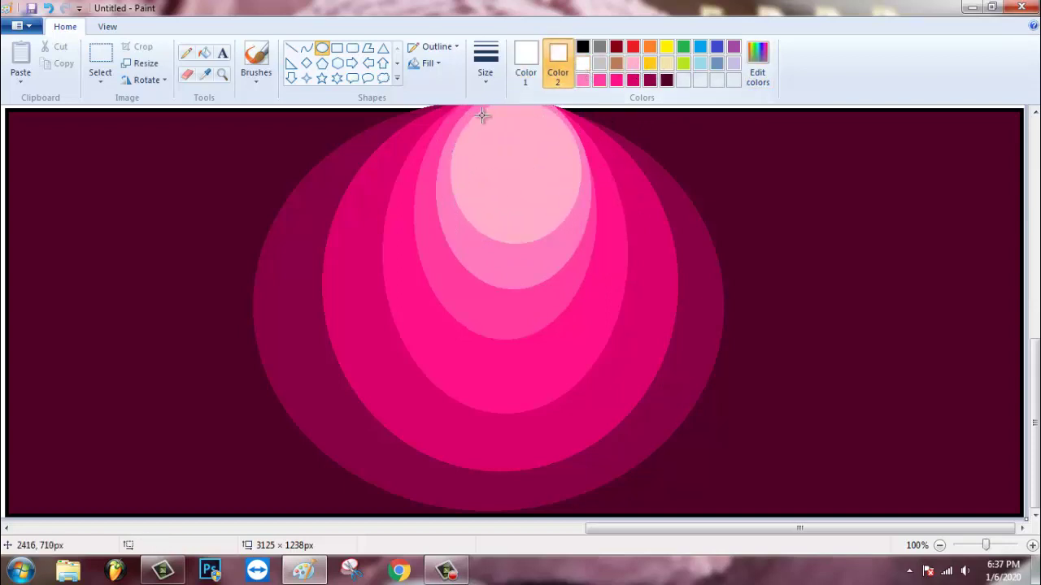
mouse_move(482, 116)
mouse_down()
mouse_move(570, 199)
mouse_move(541, 170)
mouse_up()
click(686, 146)
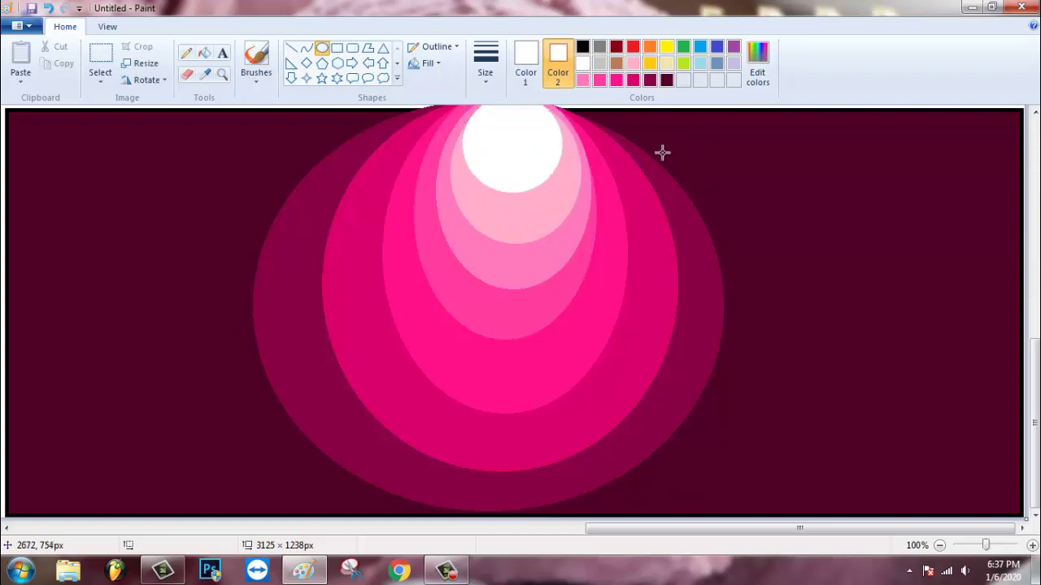
Step: Blend the edge of the pale rose ellipse outward with the airbrush at the largest size in rose
click(525, 65)
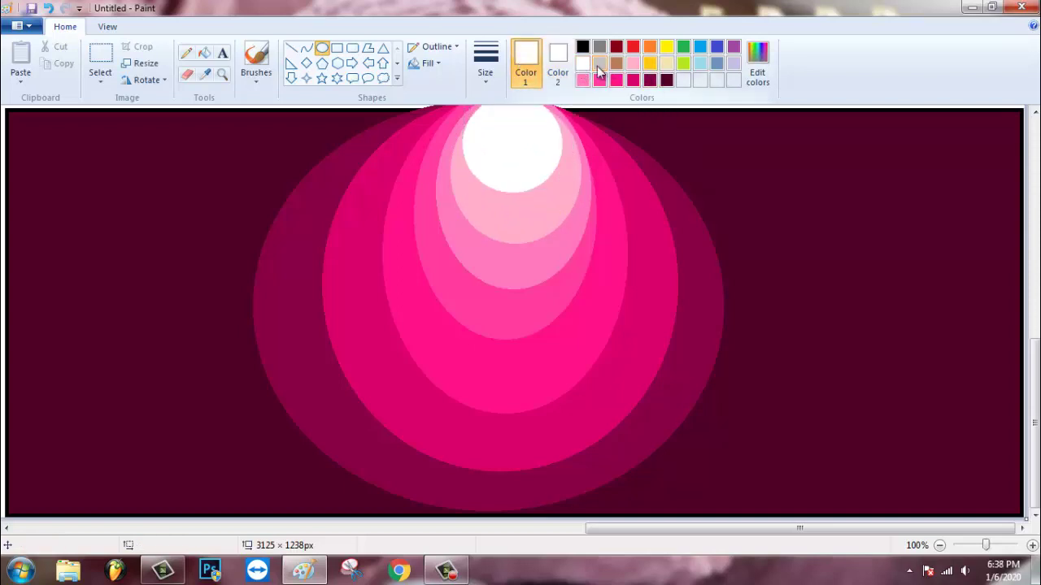
click(632, 65)
click(256, 80)
click(347, 104)
click(484, 75)
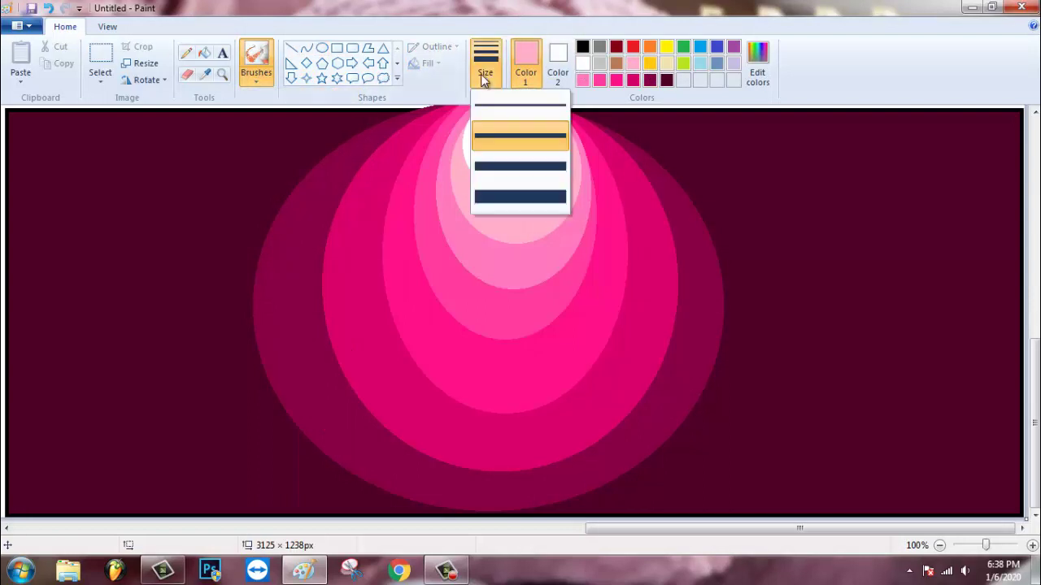
click(534, 195)
drag(457, 165, 466, 128)
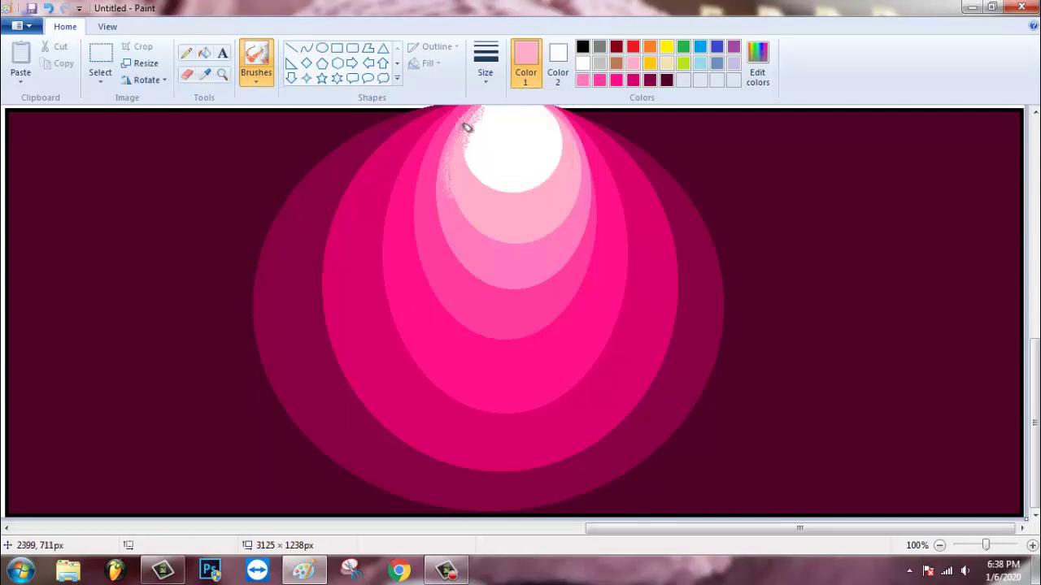
drag(469, 206, 498, 227)
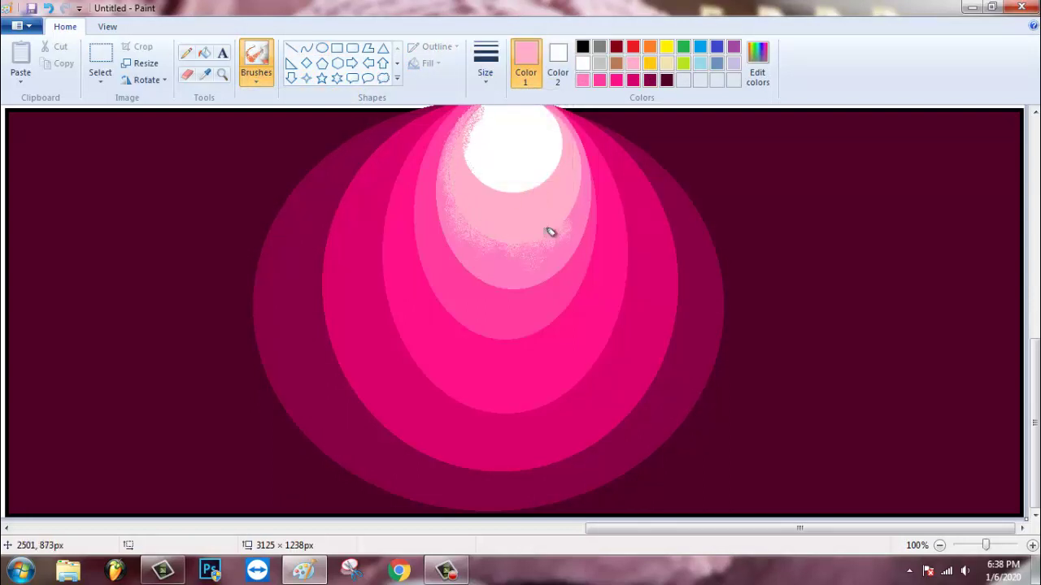
mouse_move(583, 186)
mouse_down()
mouse_move(593, 145)
mouse_move(569, 122)
mouse_move(577, 114)
mouse_up()
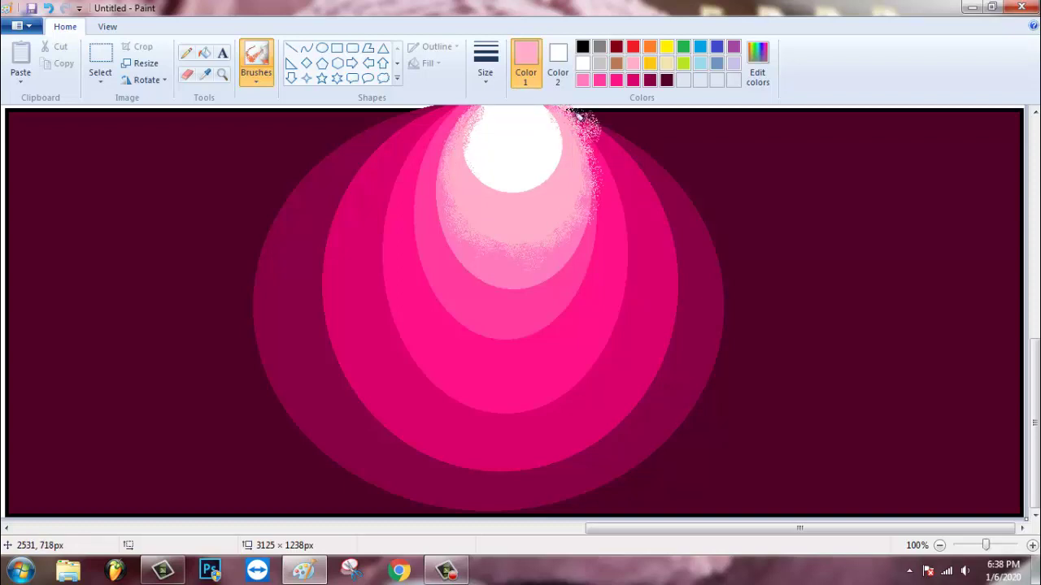
Step: Airbrush light pink around the light pink ellipse's edge and medium pink over the inner rings to blend them
click(583, 79)
mouse_move(457, 130)
mouse_down()
mouse_move(445, 169)
mouse_move(460, 171)
mouse_move(466, 188)
mouse_move(448, 234)
mouse_move(451, 260)
mouse_move(477, 244)
mouse_move(491, 265)
mouse_up()
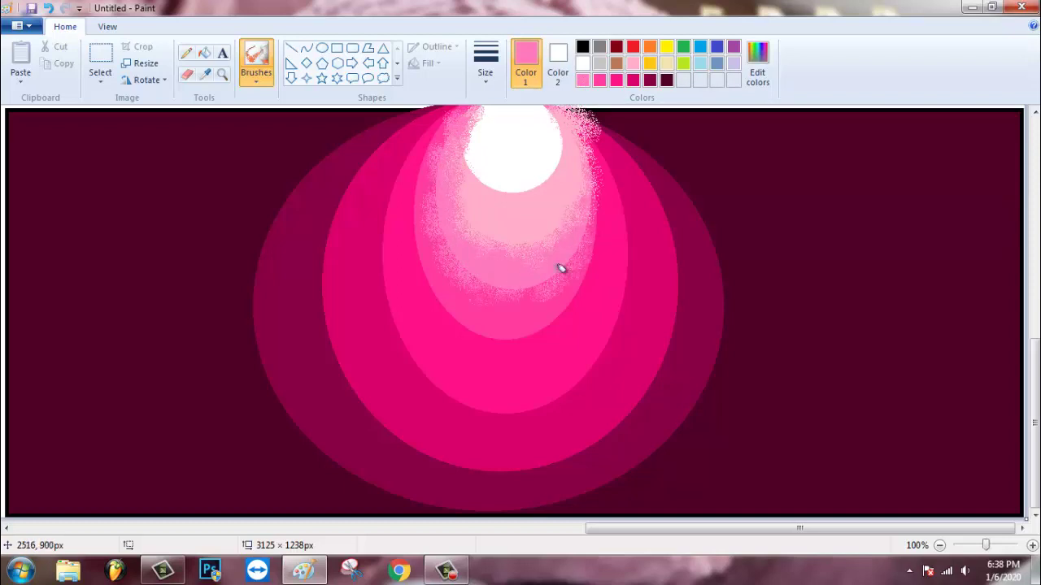
click(599, 80)
mouse_move(458, 165)
mouse_down()
mouse_move(451, 190)
mouse_move(473, 260)
mouse_move(504, 279)
mouse_move(505, 249)
mouse_move(548, 219)
mouse_move(539, 229)
mouse_move(575, 221)
mouse_move(605, 165)
mouse_move(602, 150)
mouse_move(597, 262)
mouse_up()
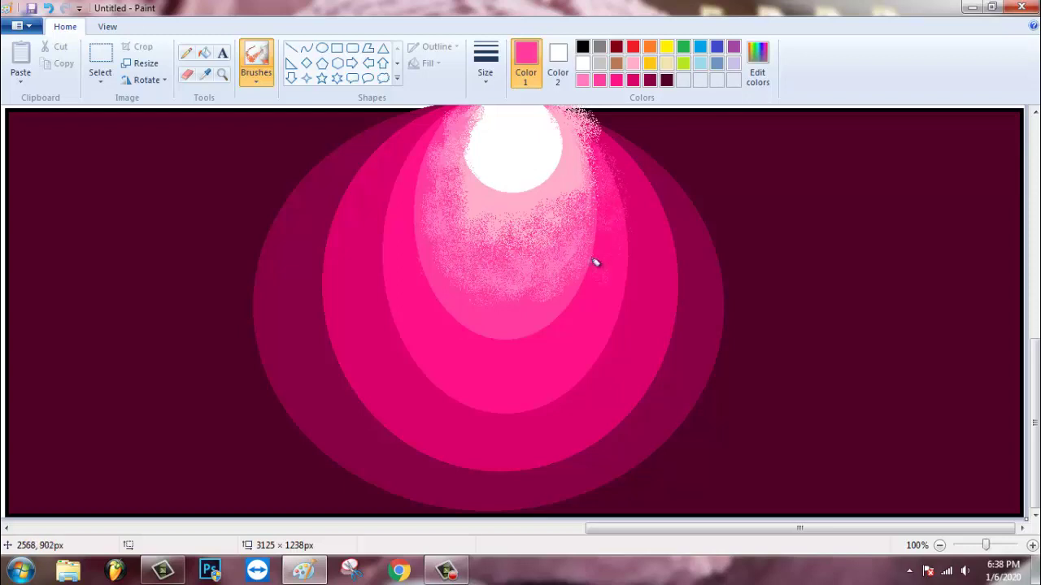
Step: Airbrush deep pink over the bright and medium pink rings and along the upper ends of the ellipses
click(634, 80)
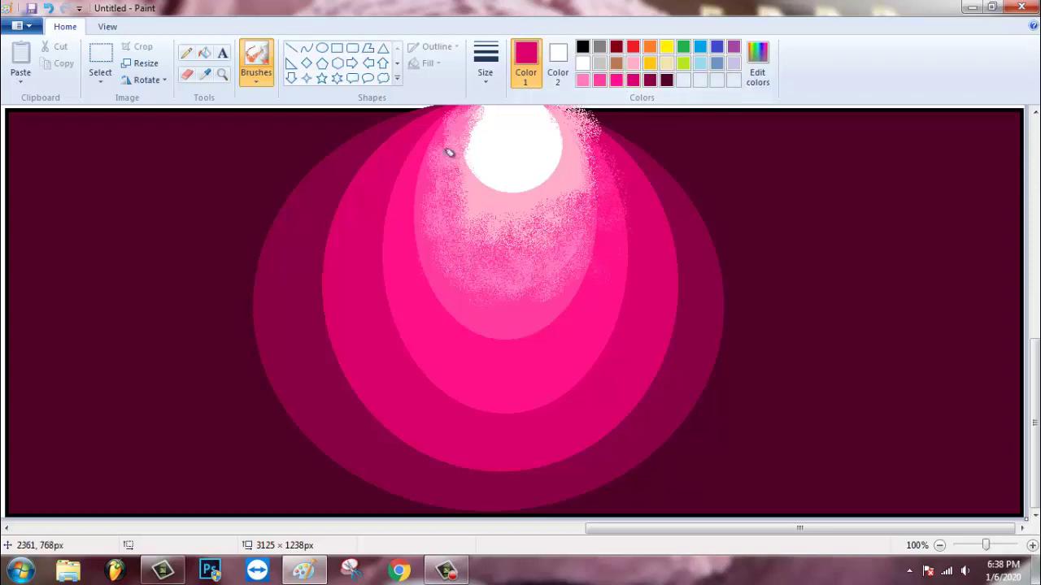
mouse_move(448, 148)
mouse_down()
mouse_move(425, 137)
mouse_move(421, 201)
mouse_move(387, 229)
mouse_move(438, 254)
mouse_move(472, 326)
mouse_move(458, 315)
mouse_move(489, 294)
mouse_move(561, 320)
mouse_move(556, 308)
mouse_move(611, 183)
mouse_move(615, 128)
mouse_up()
drag(650, 204, 681, 218)
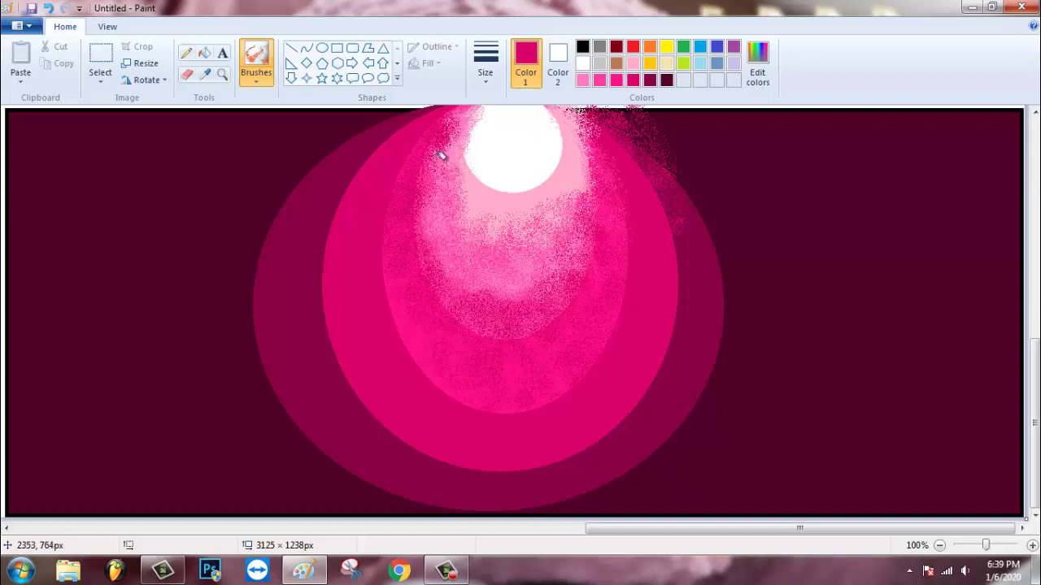
mouse_move(439, 154)
mouse_down()
mouse_move(413, 119)
mouse_move(385, 132)
mouse_up()
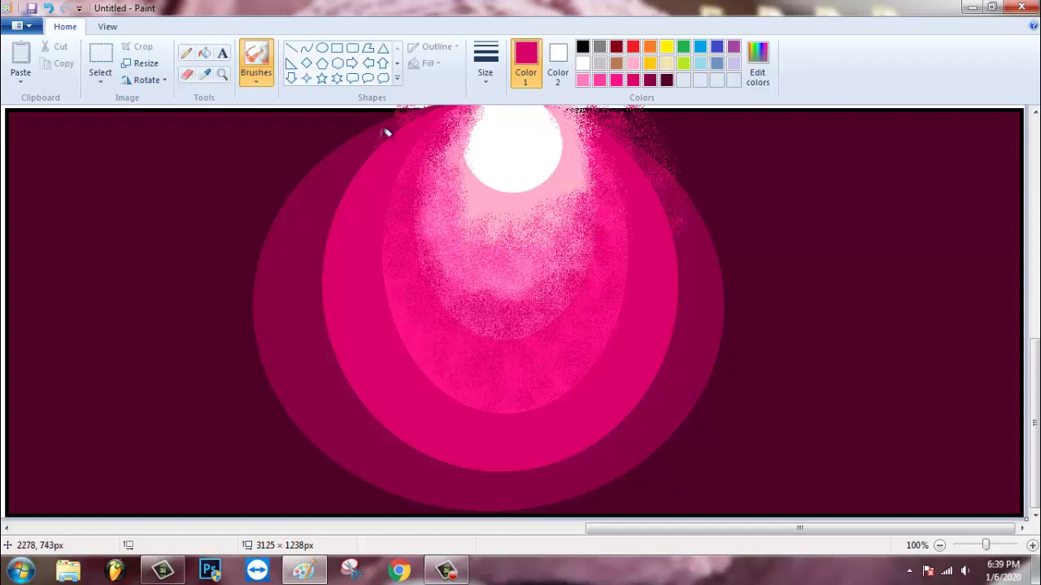
Step: Airbrush maroon over the deep pink ring and dark maroon over the outermost ring and its inner edge
click(649, 79)
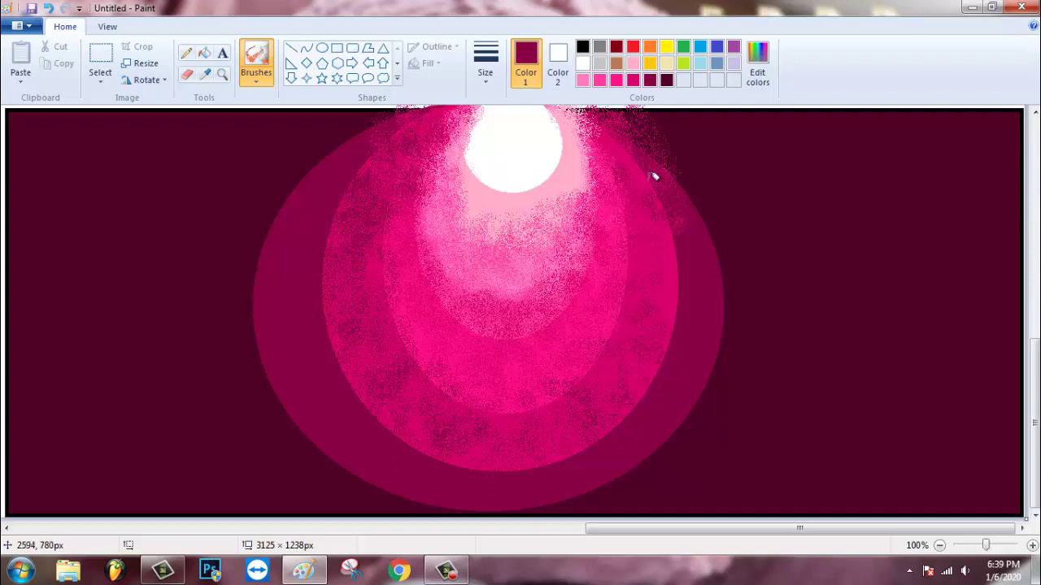
click(666, 79)
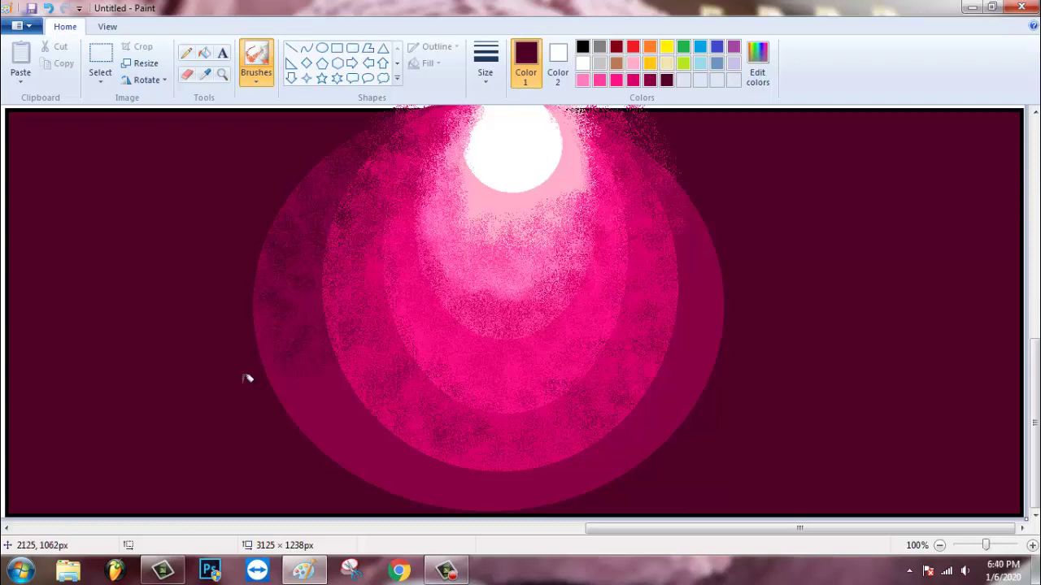
drag(333, 313, 330, 283)
mouse_move(404, 143)
mouse_down()
mouse_move(446, 120)
mouse_move(402, 132)
mouse_up()
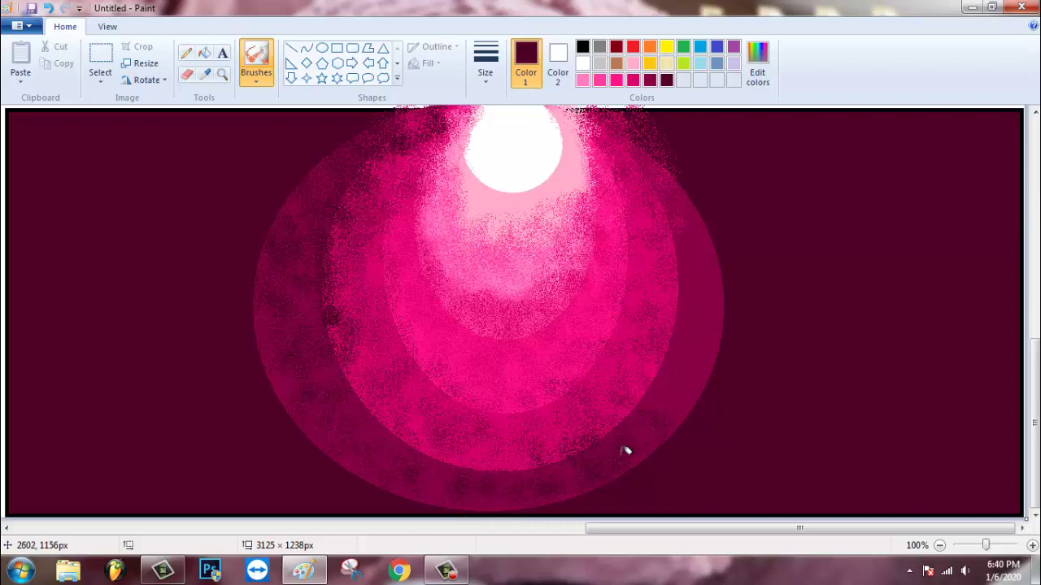
mouse_move(626, 451)
mouse_down()
mouse_move(639, 401)
mouse_move(533, 461)
mouse_move(482, 458)
mouse_move(412, 428)
mouse_move(356, 364)
mouse_move(388, 276)
mouse_up()
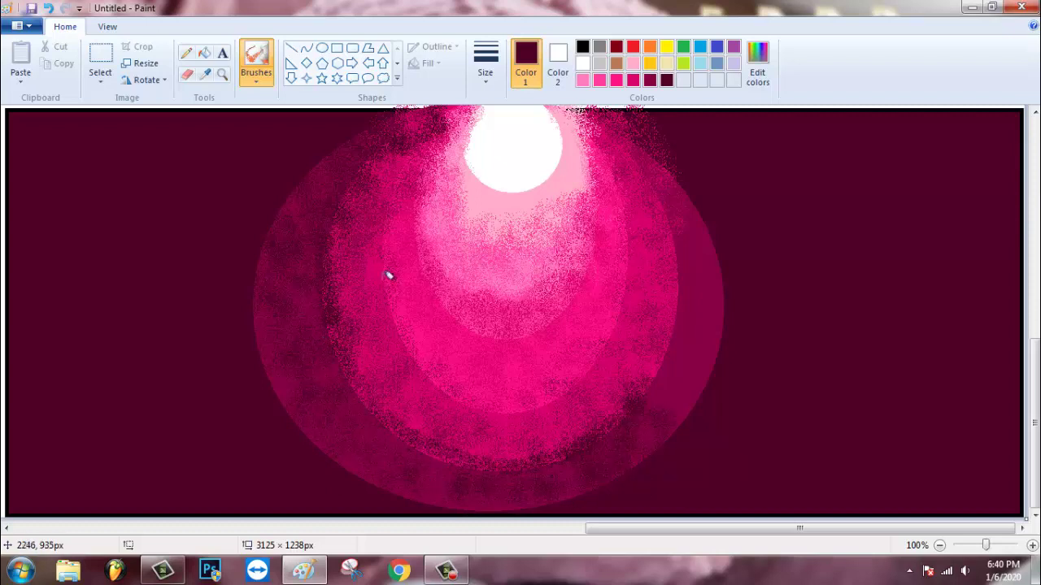
drag(660, 221, 705, 214)
drag(681, 305, 658, 370)
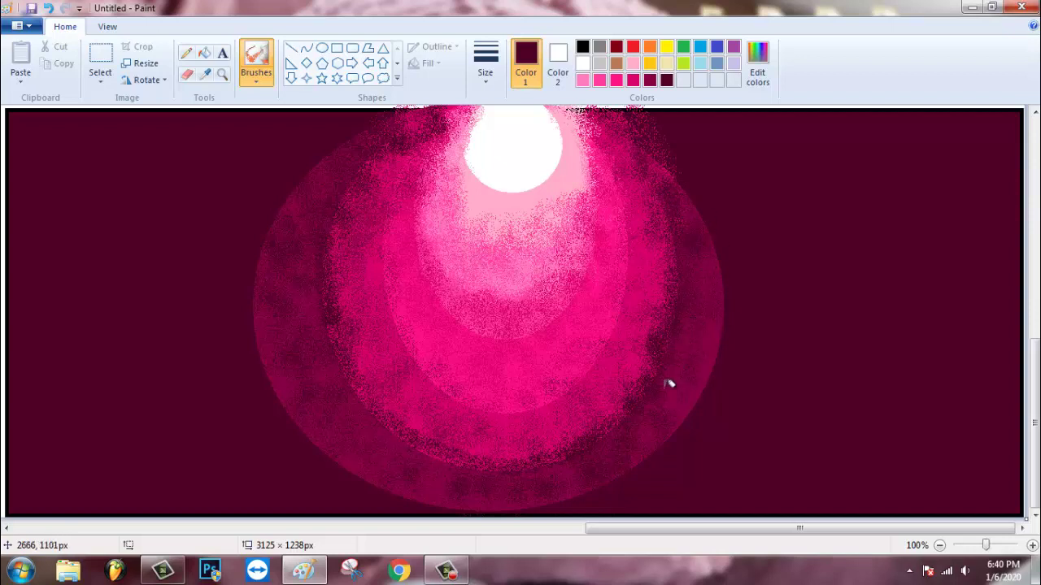
Step: Spray deep pink around the whole outer edge of the largest ellipse, spreading onto the dark background
click(633, 79)
mouse_move(657, 132)
mouse_down()
mouse_move(697, 121)
mouse_move(731, 179)
mouse_move(743, 224)
mouse_move(665, 116)
mouse_move(743, 337)
mouse_move(737, 302)
mouse_move(752, 320)
mouse_move(724, 405)
mouse_move(714, 397)
mouse_move(634, 482)
mouse_move(707, 445)
mouse_move(653, 493)
mouse_move(481, 496)
mouse_up()
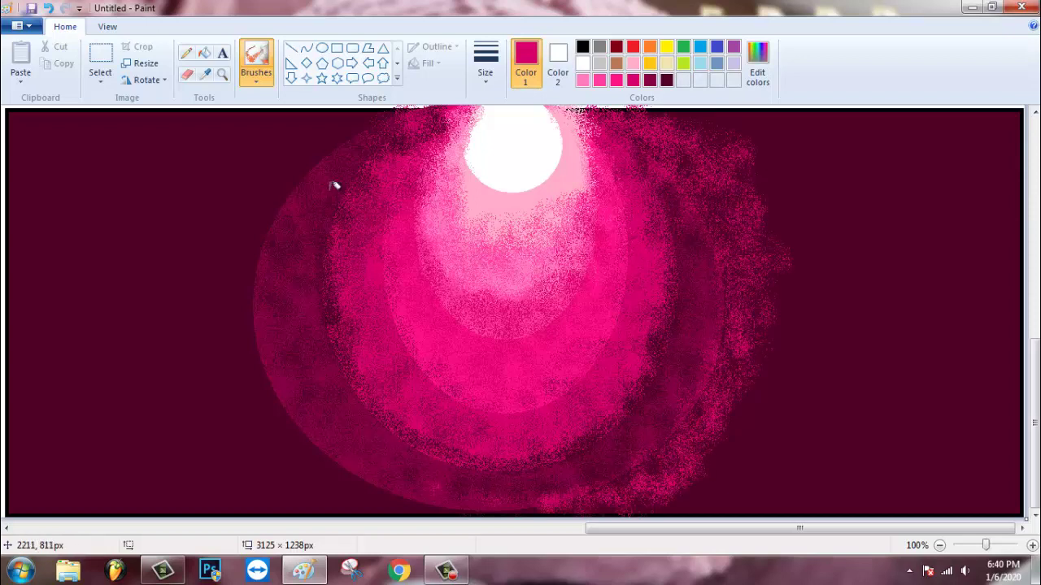
mouse_move(382, 118)
mouse_down()
mouse_move(419, 121)
mouse_move(324, 119)
mouse_move(295, 172)
mouse_move(315, 117)
mouse_move(237, 175)
mouse_move(262, 212)
mouse_move(290, 196)
mouse_move(210, 234)
mouse_move(225, 227)
mouse_move(250, 295)
mouse_move(214, 272)
mouse_move(234, 271)
mouse_move(239, 314)
mouse_move(243, 305)
mouse_move(272, 355)
mouse_move(281, 418)
mouse_move(312, 440)
mouse_move(265, 429)
mouse_move(374, 474)
mouse_move(361, 475)
mouse_move(448, 493)
mouse_move(298, 488)
mouse_move(331, 450)
mouse_move(229, 429)
mouse_move(240, 330)
mouse_move(178, 336)
mouse_move(203, 288)
mouse_move(226, 136)
mouse_move(263, 131)
mouse_move(242, 113)
mouse_up()
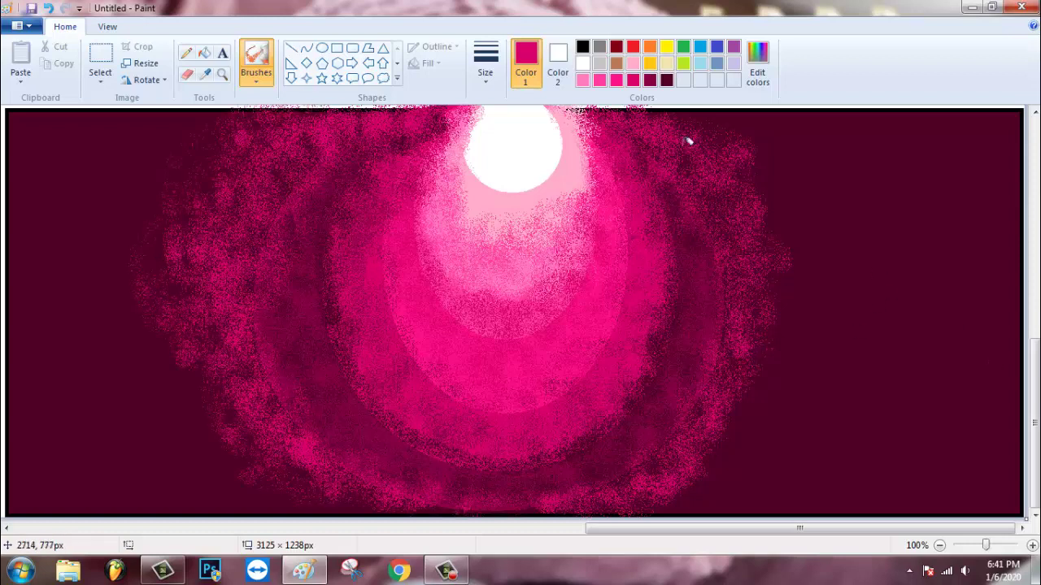
Step: Airbrush deep pink across the dark background on both sides of the ellipses and scatter lighter pink flecks over it
click(650, 79)
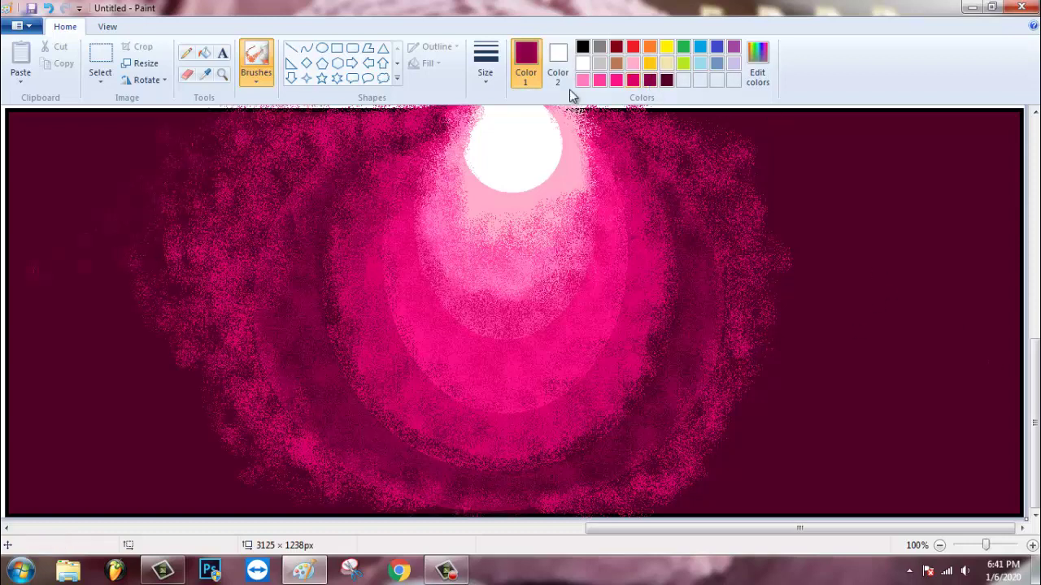
click(633, 79)
mouse_move(149, 192)
mouse_down()
mouse_move(74, 121)
mouse_move(5, 161)
mouse_move(81, 147)
mouse_move(47, 233)
mouse_move(98, 280)
mouse_move(12, 354)
mouse_move(33, 382)
mouse_move(232, 437)
mouse_move(167, 425)
mouse_move(138, 337)
mouse_up()
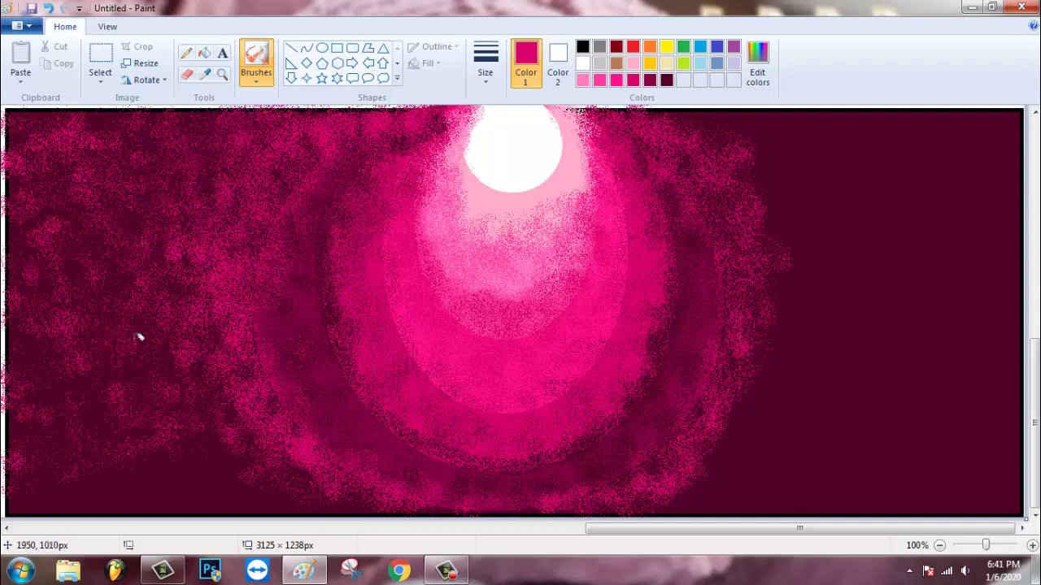
mouse_move(669, 478)
mouse_down()
mouse_move(834, 149)
mouse_move(704, 121)
mouse_move(886, 186)
mouse_move(905, 230)
mouse_move(804, 226)
mouse_move(793, 189)
mouse_move(939, 169)
mouse_move(935, 330)
mouse_move(824, 339)
mouse_move(887, 415)
mouse_move(862, 349)
mouse_move(999, 289)
mouse_move(971, 175)
mouse_move(859, 127)
mouse_move(943, 170)
mouse_move(901, 260)
mouse_move(1000, 262)
mouse_move(1005, 362)
mouse_move(974, 325)
mouse_up()
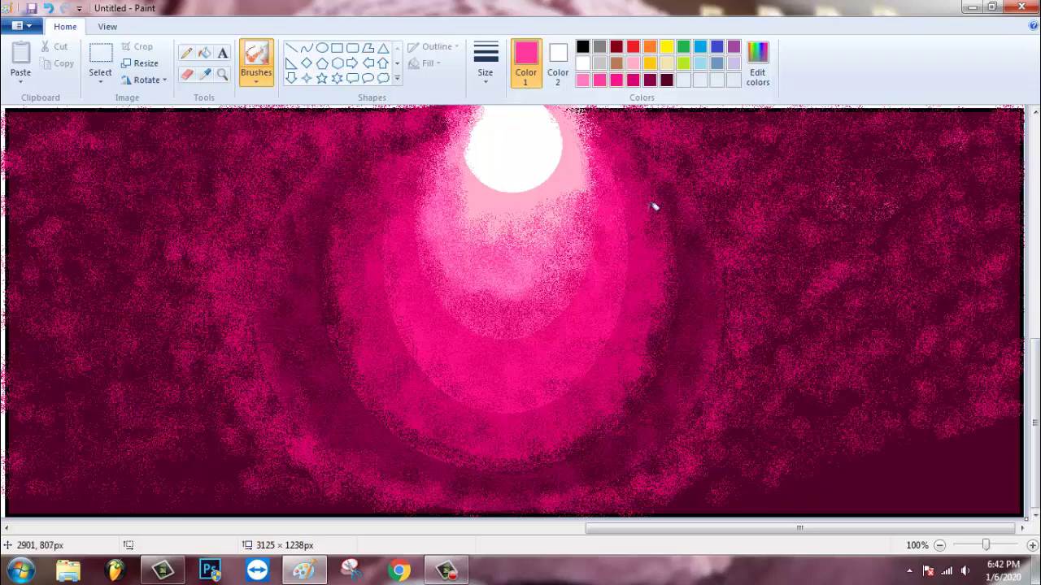
click(651, 80)
click(572, 185)
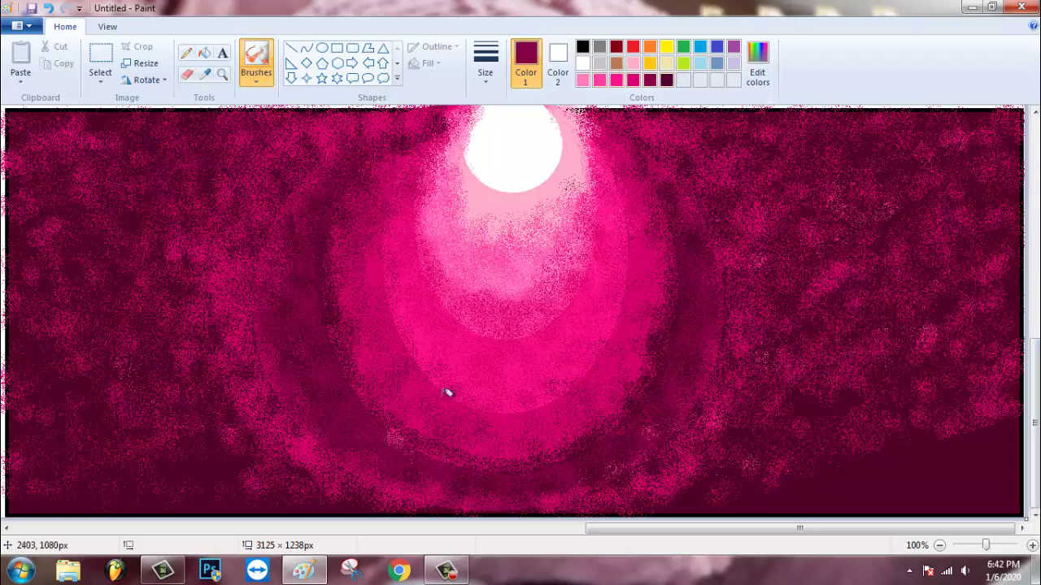
click(666, 79)
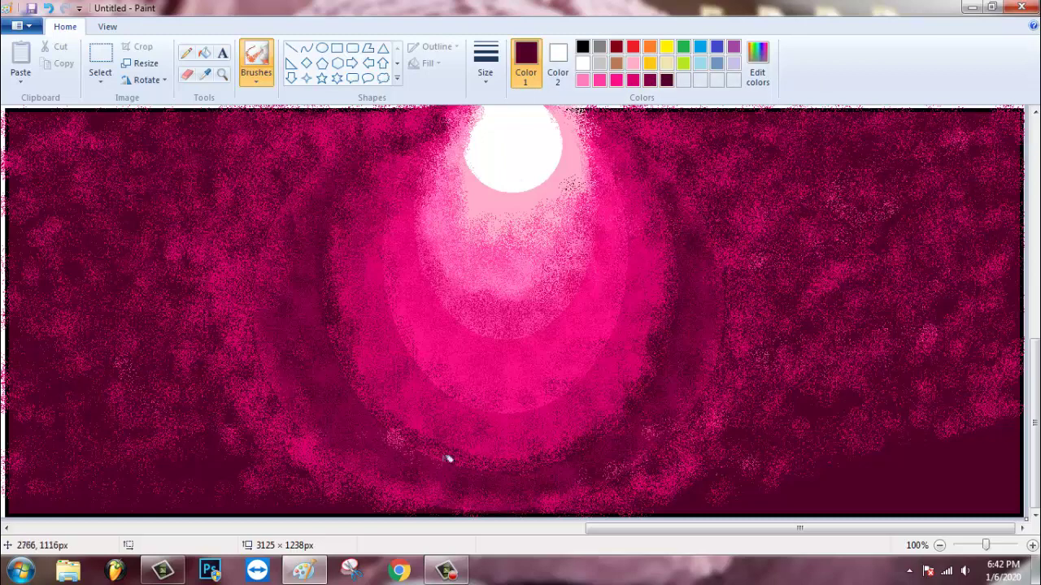
Step: Draw a white ellipse over the glowing white circle to round out its edge
click(582, 63)
click(322, 48)
mouse_move(468, 109)
mouse_down()
mouse_move(533, 174)
mouse_move(520, 152)
mouse_up()
click(532, 183)
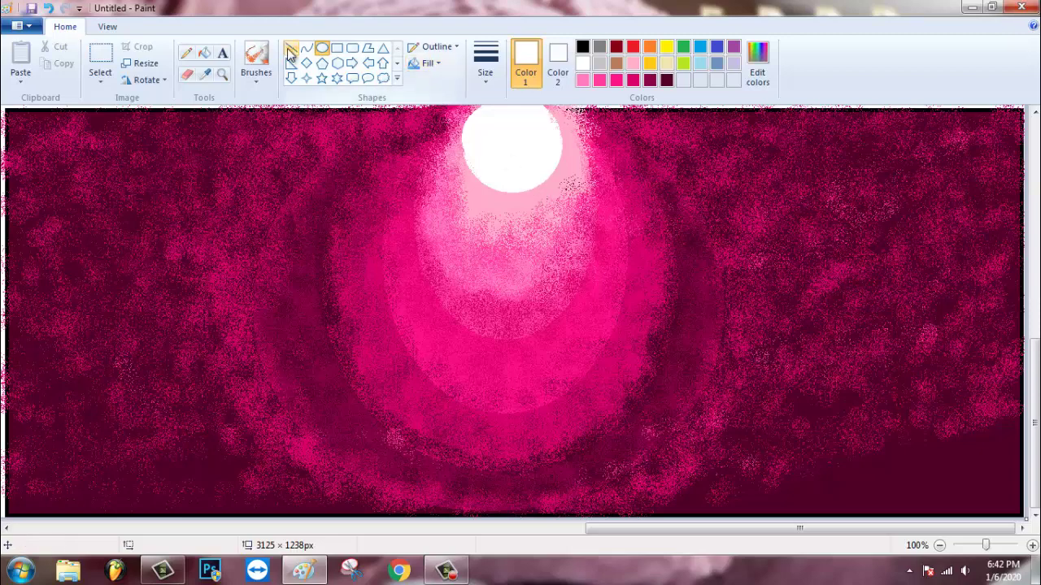
Step: Paint solid black ground along the rectangle's lower edge with the Oil brush, rising into a slope at each side
click(187, 57)
click(256, 81)
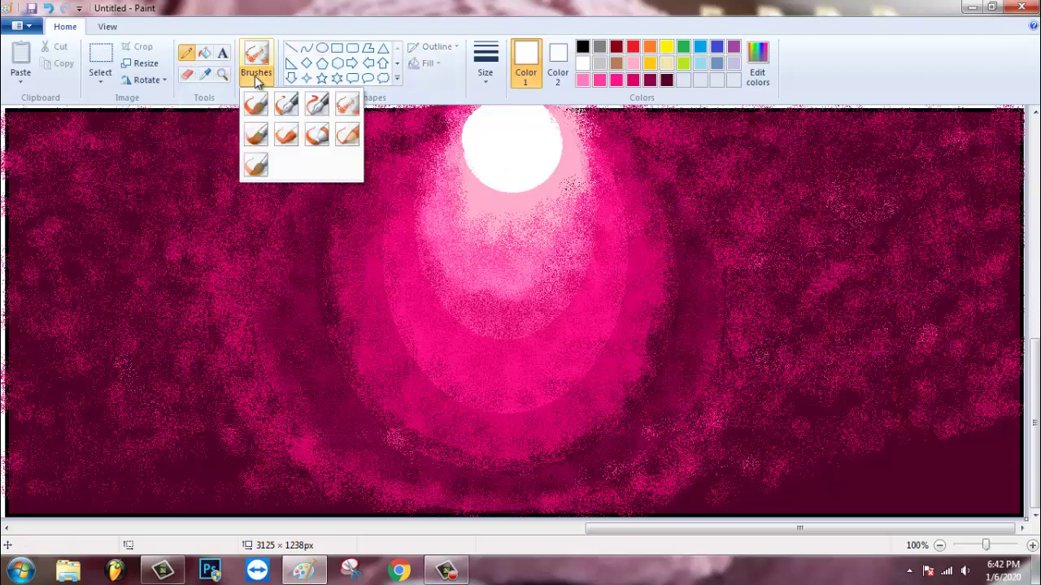
click(255, 132)
click(582, 46)
mouse_move(41, 459)
mouse_down()
mouse_move(10, 470)
mouse_move(12, 484)
mouse_move(73, 510)
mouse_move(122, 476)
mouse_move(192, 503)
mouse_move(236, 491)
mouse_move(666, 504)
mouse_move(729, 499)
mouse_move(943, 402)
mouse_move(997, 430)
mouse_move(929, 455)
mouse_move(862, 504)
mouse_move(952, 499)
mouse_move(1012, 469)
mouse_move(962, 455)
mouse_up()
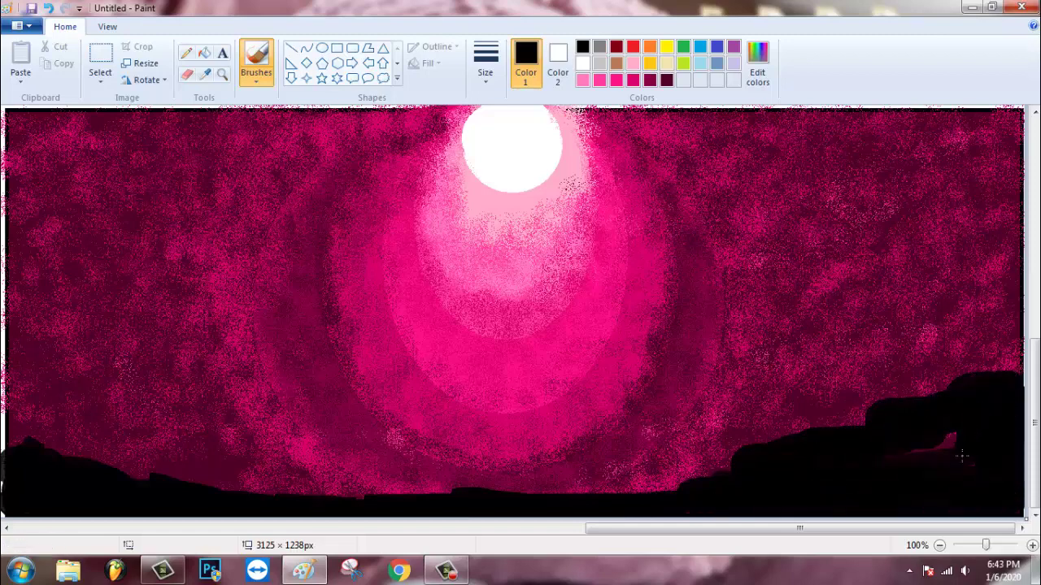
mouse_move(978, 401)
mouse_down()
mouse_move(642, 489)
mouse_move(303, 492)
mouse_move(7, 466)
mouse_up()
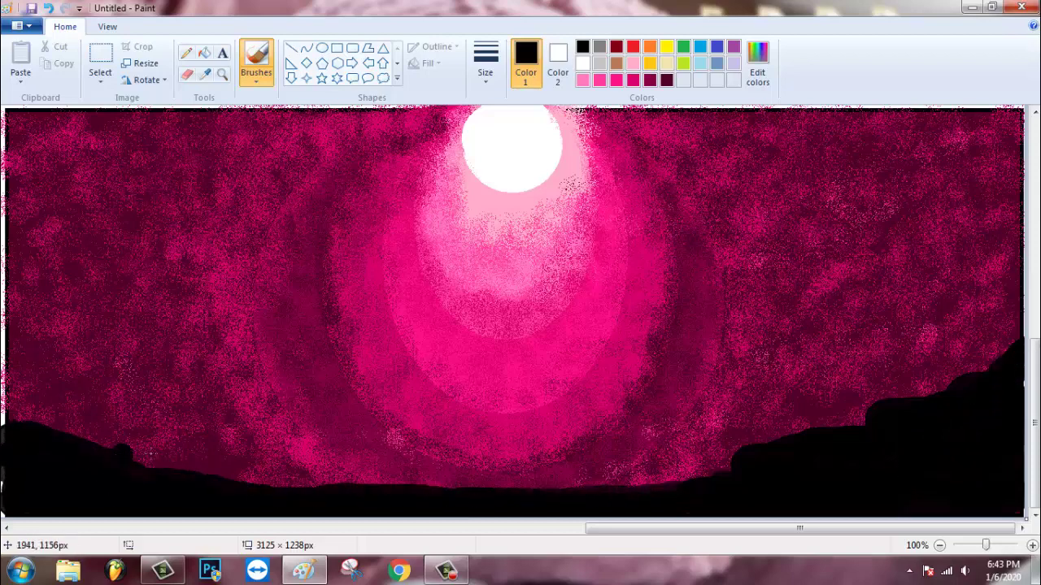
Step: Paint black grass blades with a thinner brush along the right-hand slope down to the middle of the ground
click(483, 76)
click(504, 105)
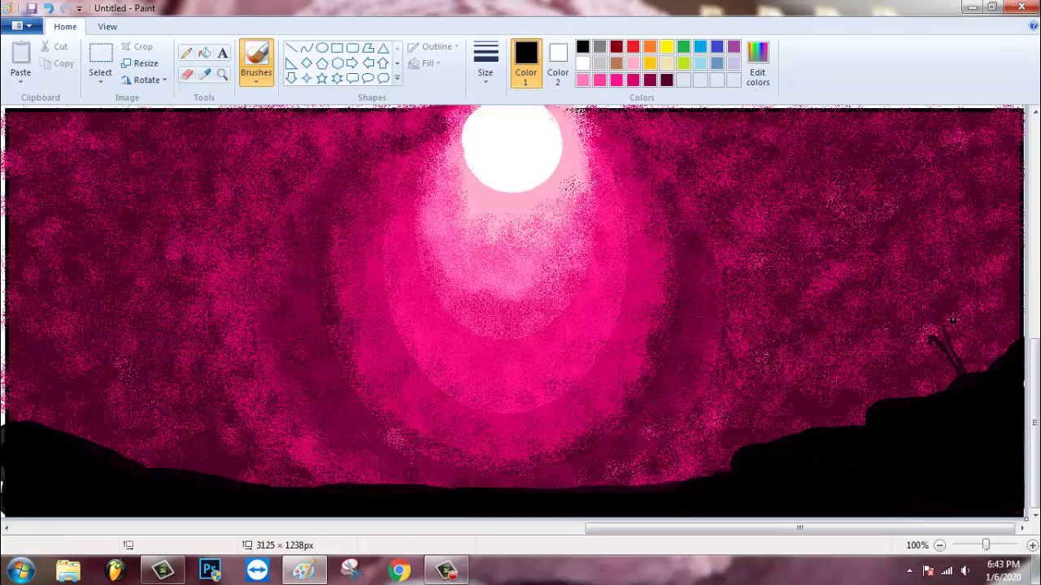
drag(965, 317, 967, 370)
drag(983, 323, 972, 360)
drag(1014, 318, 1008, 346)
drag(994, 314, 998, 351)
drag(951, 317, 931, 395)
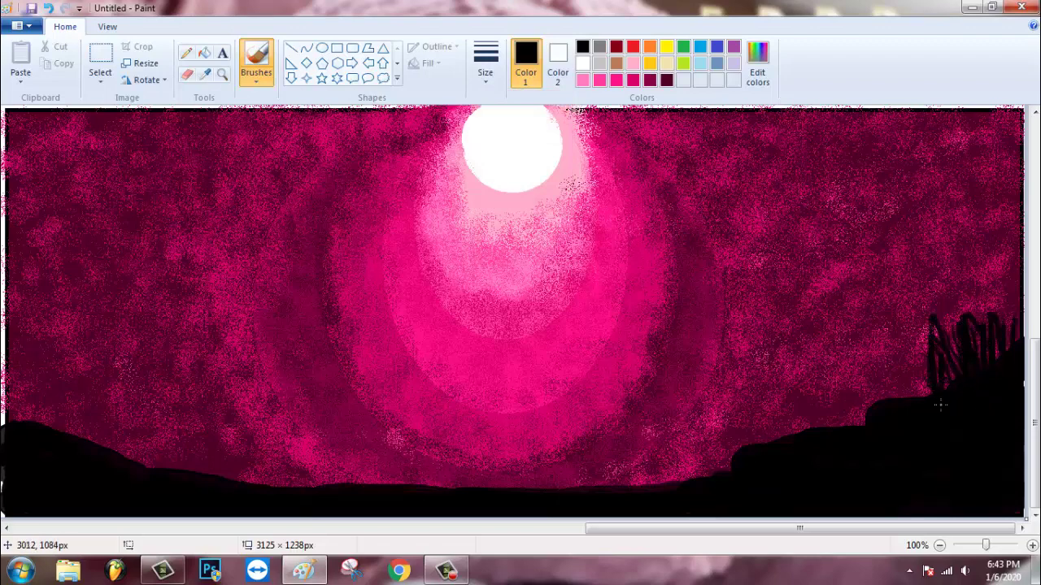
drag(926, 342, 894, 397)
drag(899, 383, 915, 407)
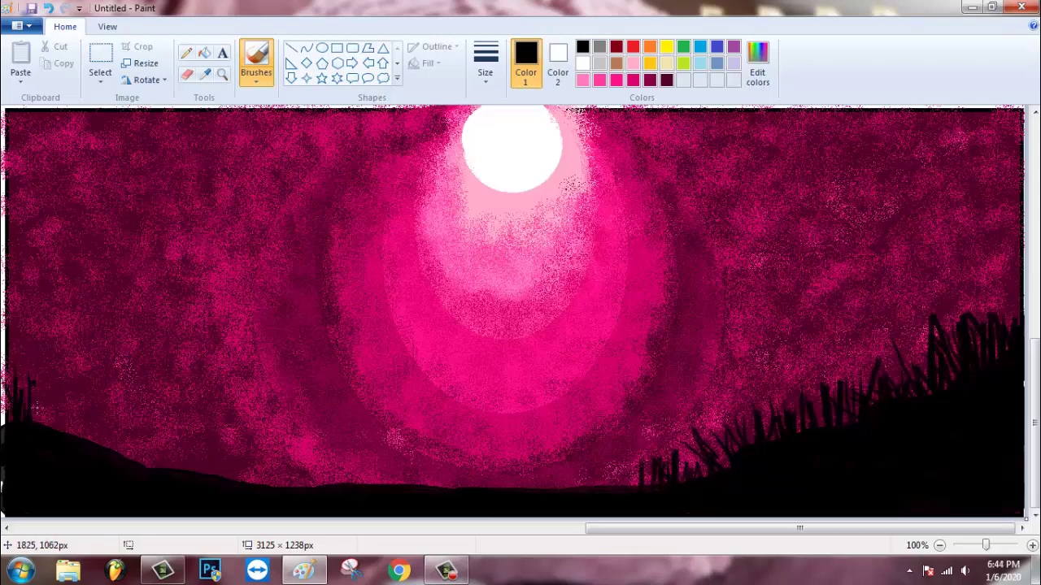
Step: Paint black grass blades along the left-hand slope and across the flat middle ground
mouse_move(54, 441)
mouse_down()
mouse_move(89, 390)
mouse_move(103, 417)
mouse_up()
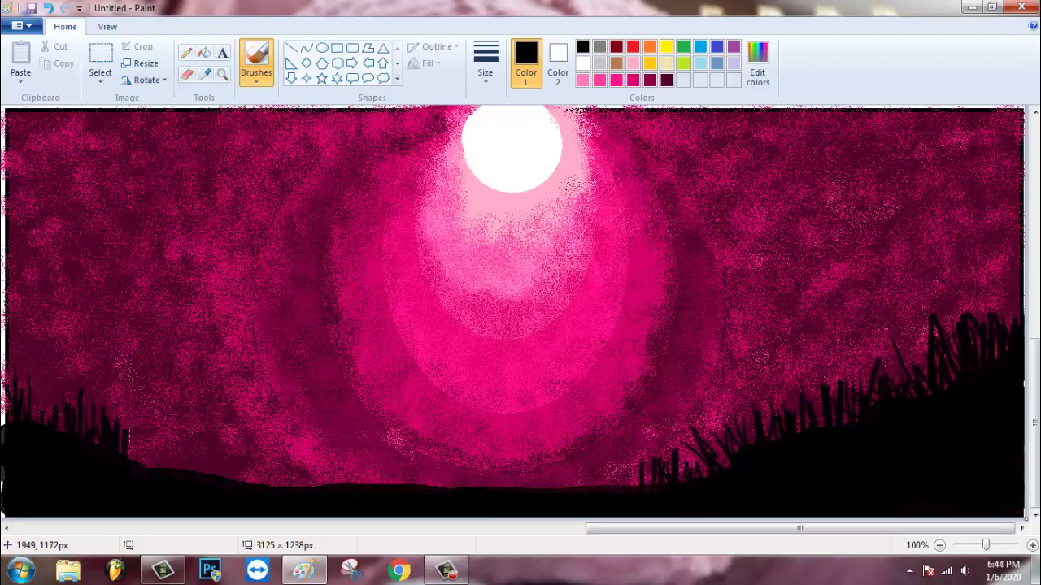
drag(160, 468, 160, 429)
drag(166, 471, 146, 439)
drag(171, 471, 189, 426)
drag(179, 473, 184, 425)
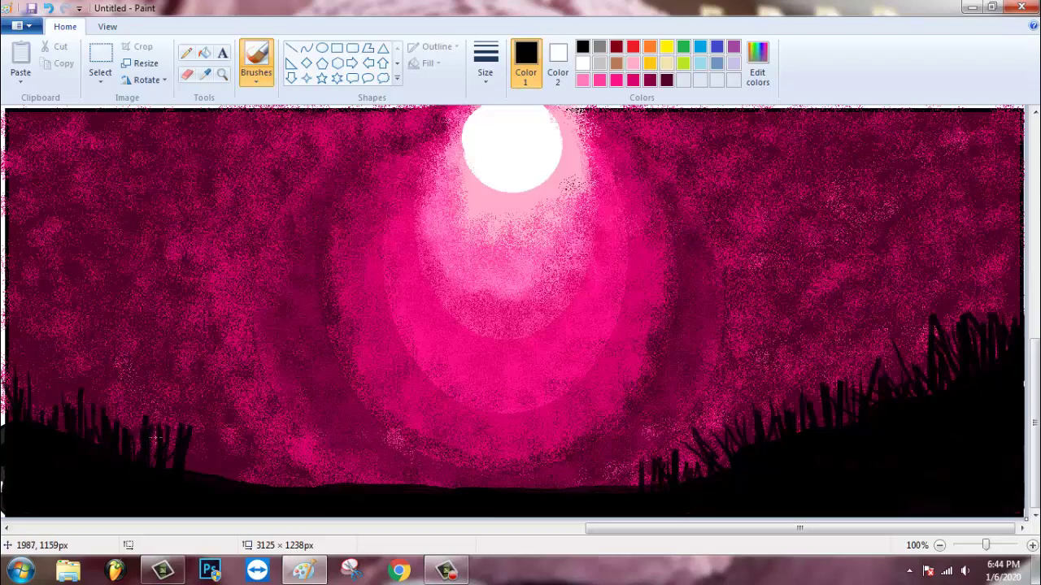
drag(218, 487, 230, 457)
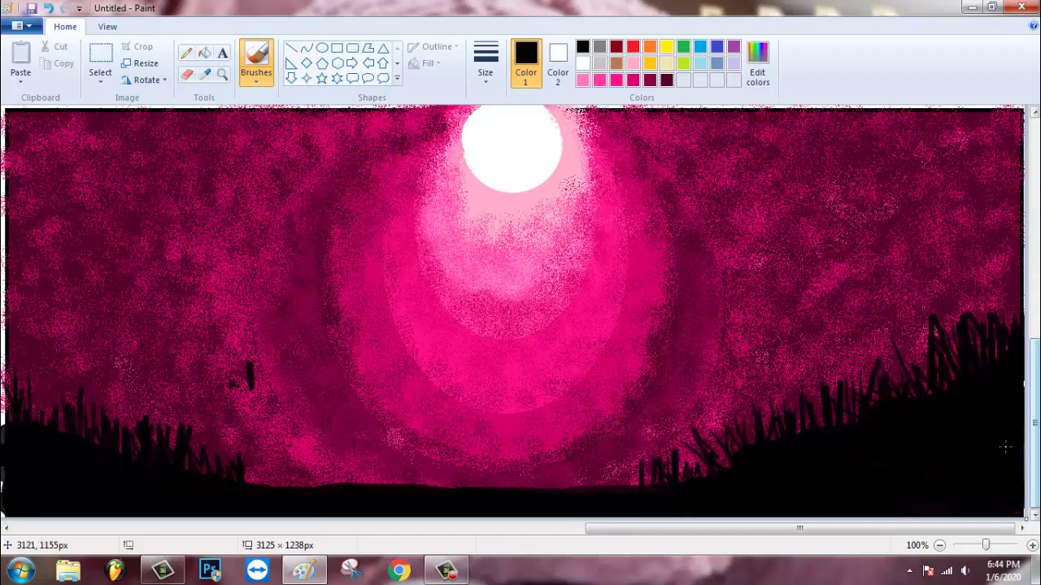
drag(250, 389, 249, 364)
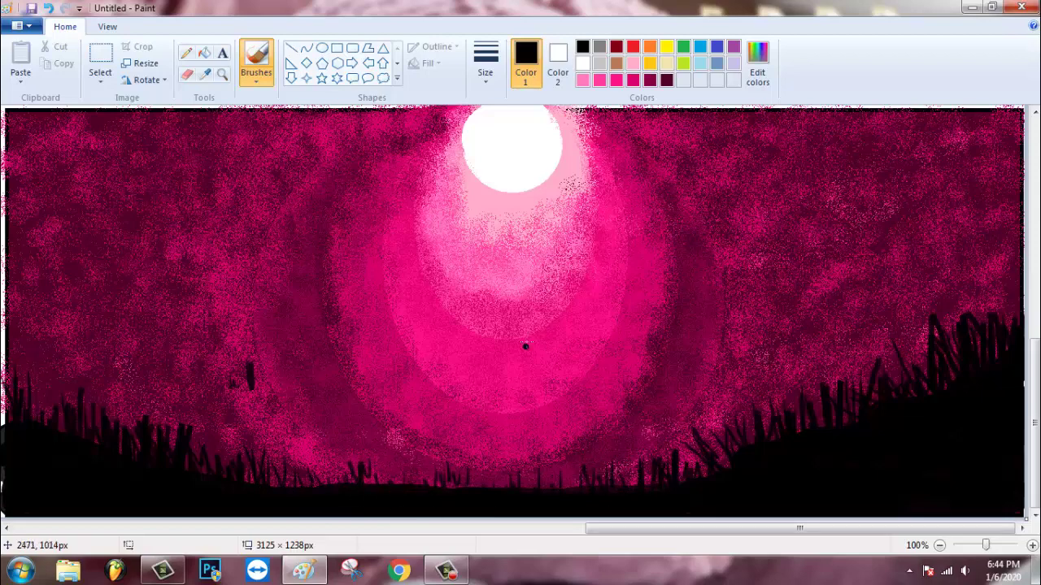
Step: Paint a black silhouette of a woman in a flared dress with a thicker brush, right of the glow's centre
click(486, 61)
click(540, 166)
mouse_move(621, 312)
mouse_down()
mouse_move(614, 344)
mouse_move(618, 326)
mouse_move(628, 365)
mouse_move(612, 345)
mouse_move(622, 332)
mouse_move(631, 367)
mouse_move(622, 364)
mouse_move(618, 425)
mouse_move(640, 431)
mouse_move(624, 382)
mouse_up()
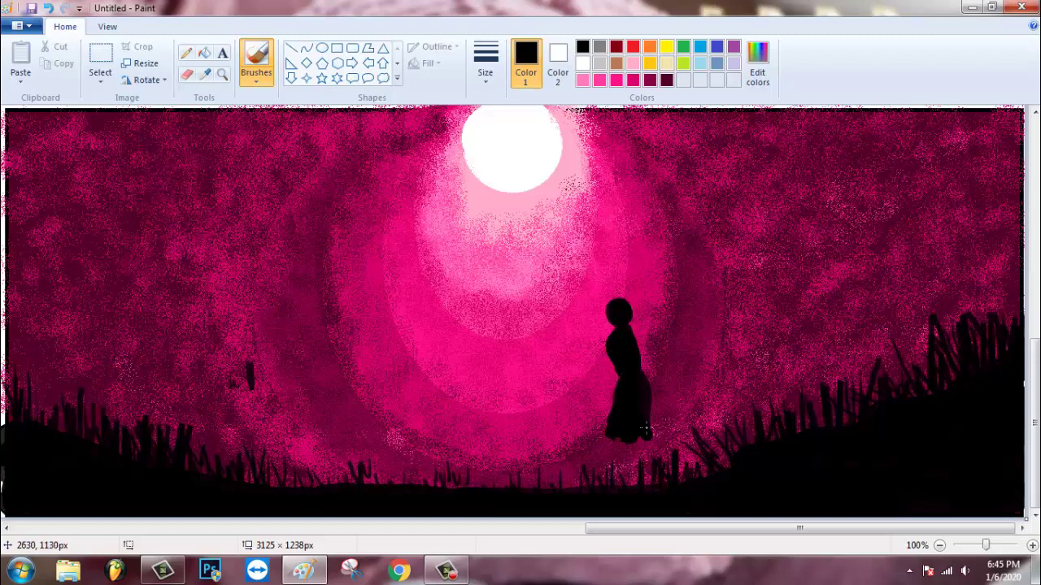
drag(644, 428, 657, 423)
drag(292, 304, 294, 332)
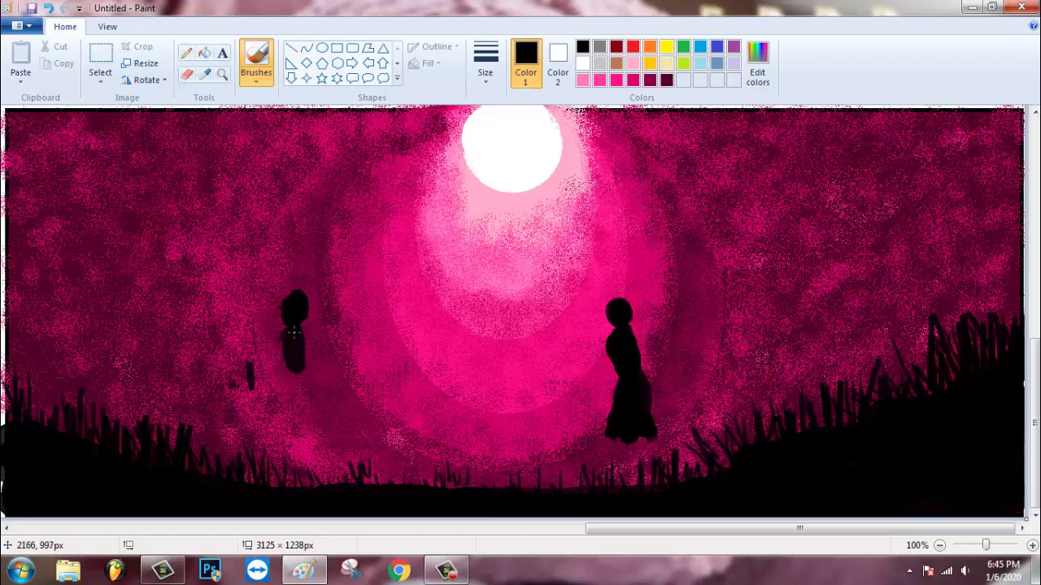
drag(293, 376, 301, 378)
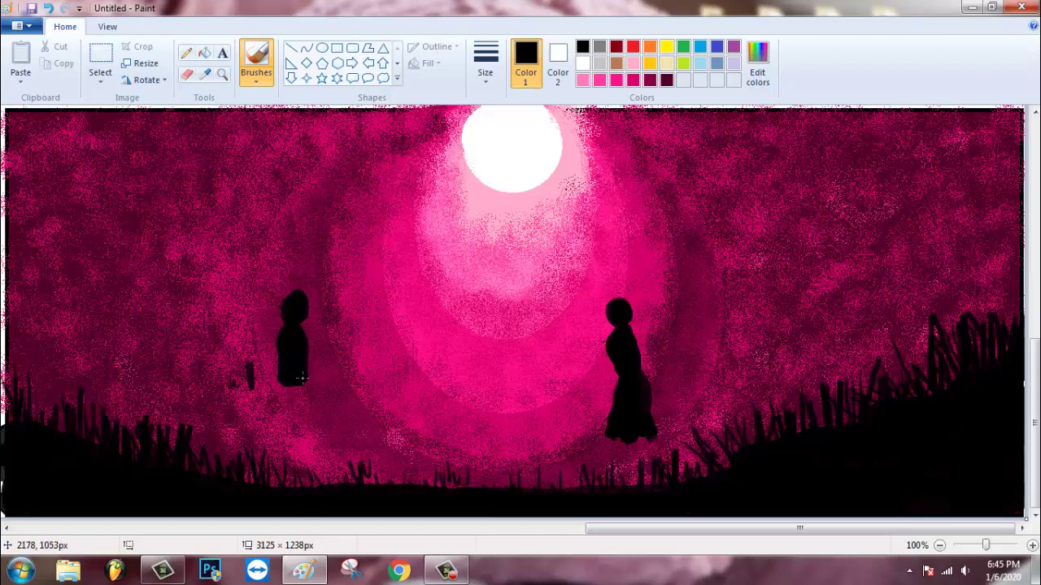
key(ctrl+z)
mouse_move(291, 332)
mouse_down()
mouse_move(300, 339)
mouse_move(286, 373)
mouse_move(298, 385)
mouse_up()
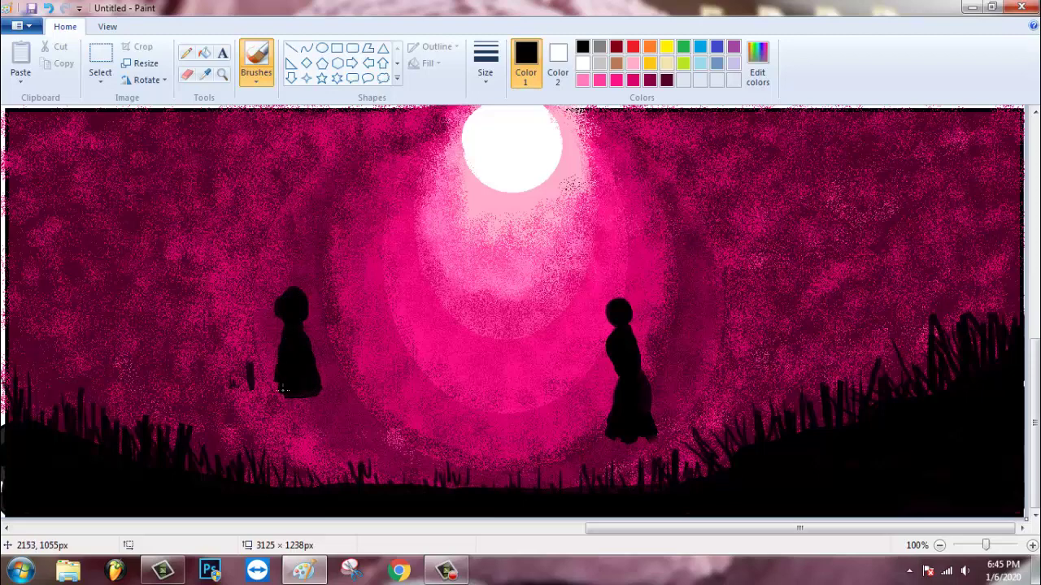
mouse_move(282, 390)
mouse_down()
mouse_move(324, 396)
mouse_move(306, 359)
mouse_move(289, 399)
mouse_move(296, 471)
mouse_move(289, 388)
mouse_move(287, 454)
mouse_move(299, 409)
mouse_move(323, 479)
mouse_up()
key(ctrl+z)
key(ctrl+z)
key(ctrl+z)
key(ctrl+z)
key(ctrl+z)
key(ctrl+z)
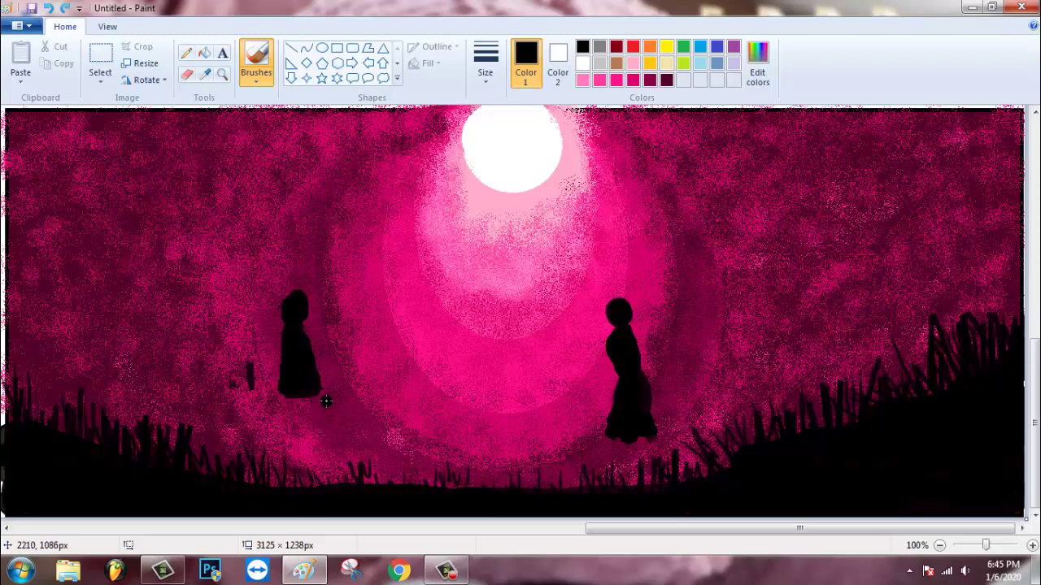
Step: Paint a black silhouette of a standing man with head, torso and two legs on the ground left of the glow
mouse_move(293, 313)
mouse_down()
mouse_move(302, 338)
mouse_move(297, 326)
mouse_move(292, 343)
mouse_move(313, 377)
mouse_move(301, 402)
mouse_move(291, 359)
mouse_move(301, 398)
mouse_move(303, 372)
mouse_move(304, 385)
mouse_move(295, 484)
mouse_move(311, 414)
mouse_up()
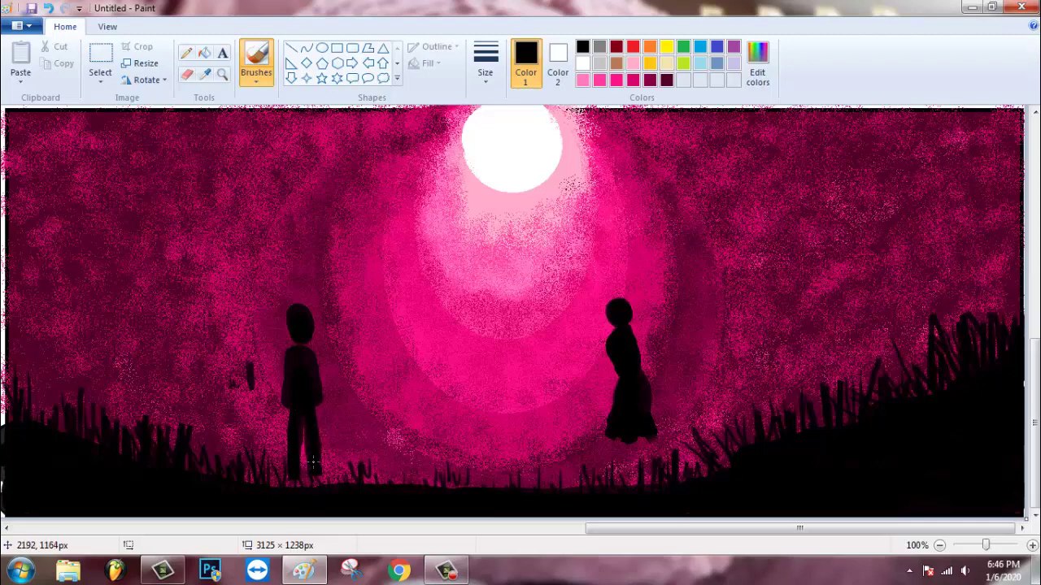
Step: Paint the woman's legs, arm and flowing hair and the man's arms and hair in black with a thinner brush
click(483, 72)
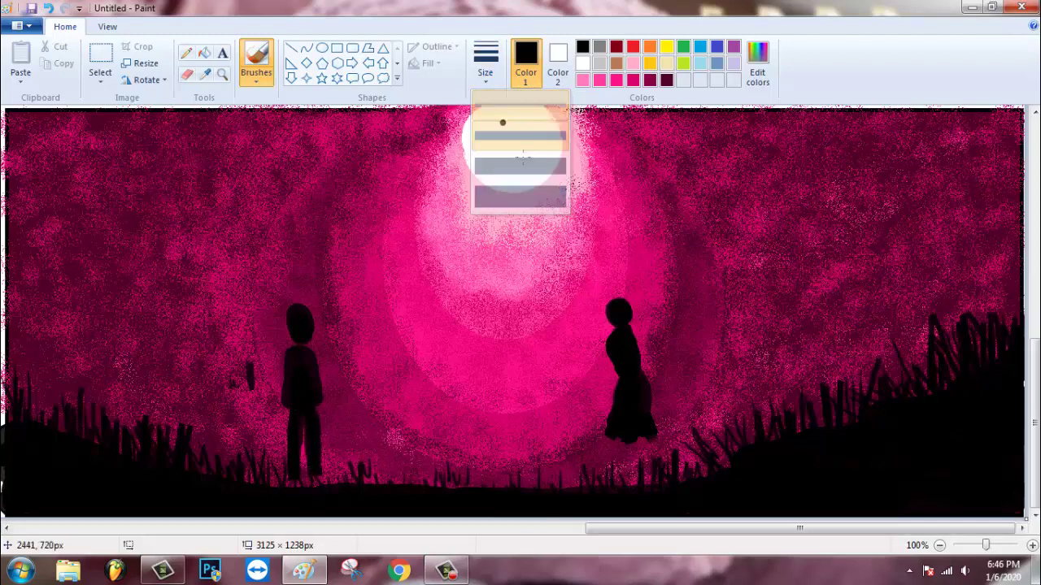
click(497, 128)
drag(640, 455, 635, 441)
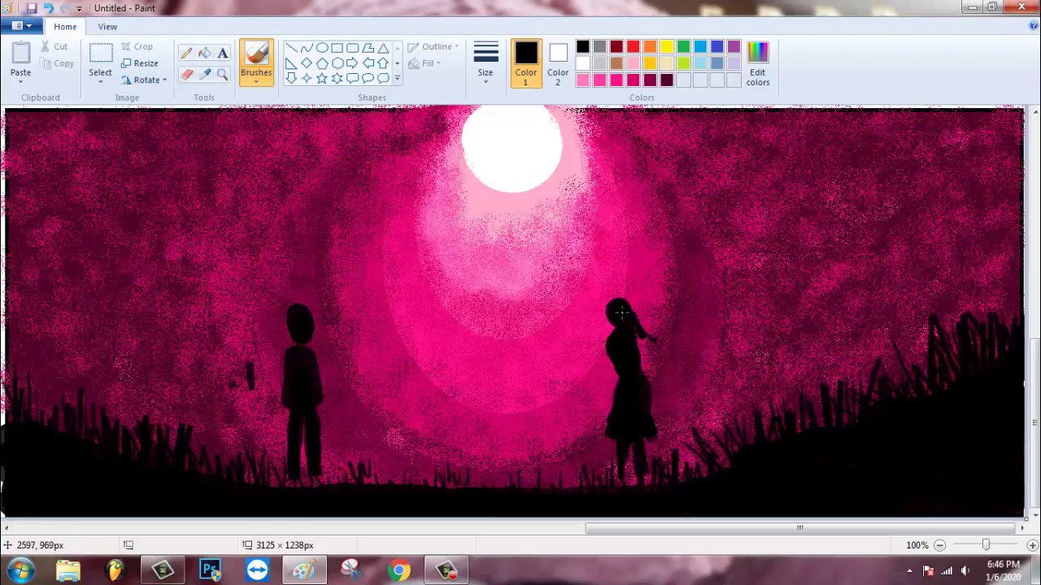
mouse_move(665, 347)
mouse_down()
mouse_move(622, 304)
mouse_move(667, 324)
mouse_up()
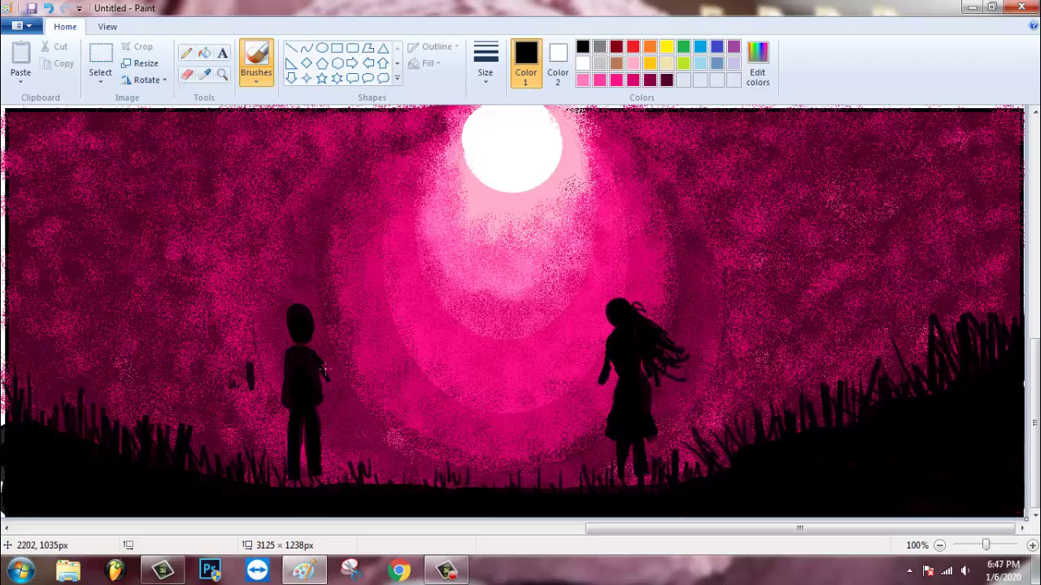
drag(267, 405, 276, 386)
key(ctrl+z)
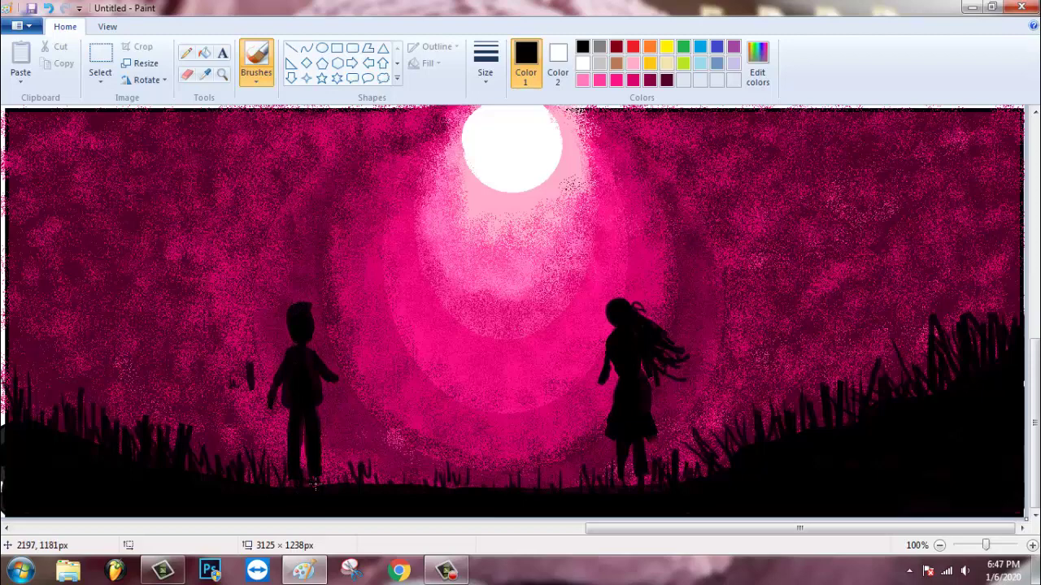
Step: Draw a stack of horizontal black lines between the two figures as the slats of a bench
click(291, 48)
drag(361, 405, 591, 398)
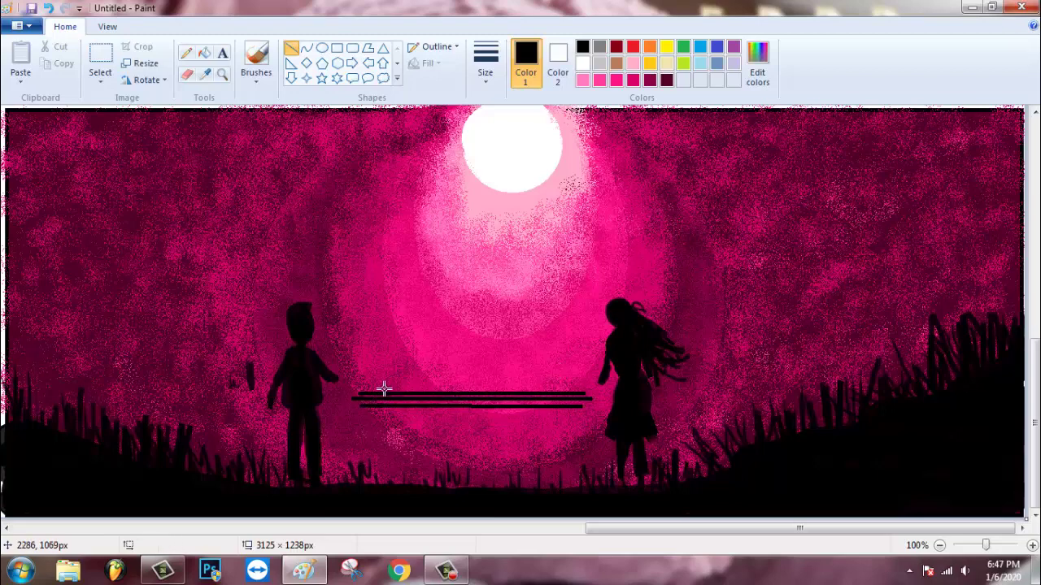
drag(361, 386, 569, 387)
drag(360, 378, 578, 379)
click(408, 390)
mouse_move(379, 409)
mouse_down()
mouse_move(469, 414)
mouse_move(414, 426)
mouse_move(558, 416)
mouse_up()
Step: Draw thick slanted posts from several black lines at both ends of the bench, reaching down to the ground
mouse_move(387, 350)
mouse_down()
mouse_move(408, 478)
mouse_move(420, 476)
mouse_up()
click(461, 472)
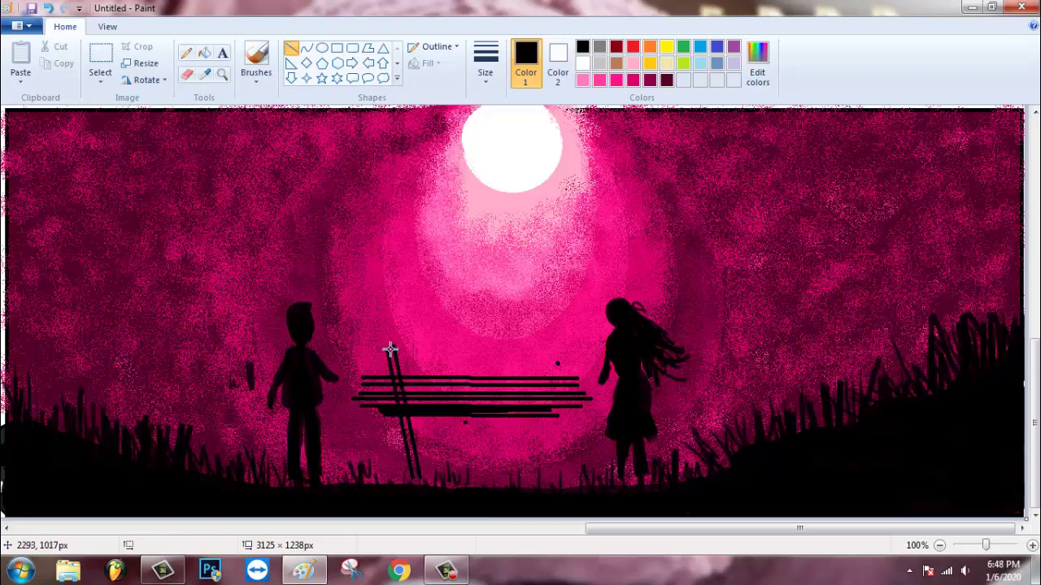
drag(390, 349, 415, 479)
mouse_move(547, 344)
mouse_down()
mouse_move(525, 496)
mouse_move(532, 489)
mouse_up()
drag(554, 337, 533, 482)
Step: Draw a lower black crossbar between the bench posts, thicken the seat, and add a diagonal brace at the left post
drag(386, 438, 569, 435)
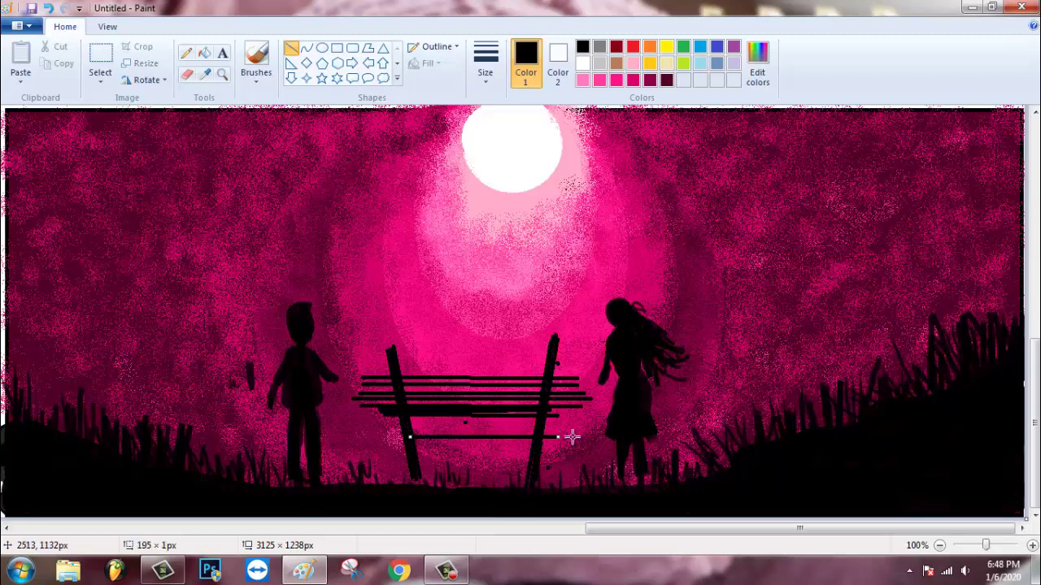
drag(410, 413, 539, 418)
click(572, 427)
click(420, 429)
drag(376, 386, 445, 485)
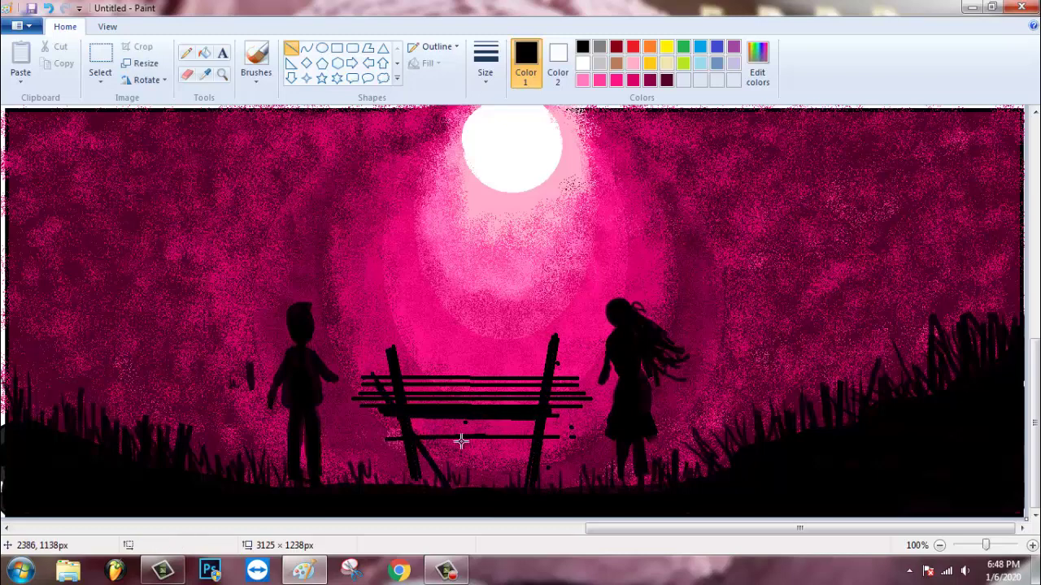
Step: Add thin white Pencil highlights to the grass across the ground and along the edges of the man and woman
click(187, 52)
click(582, 62)
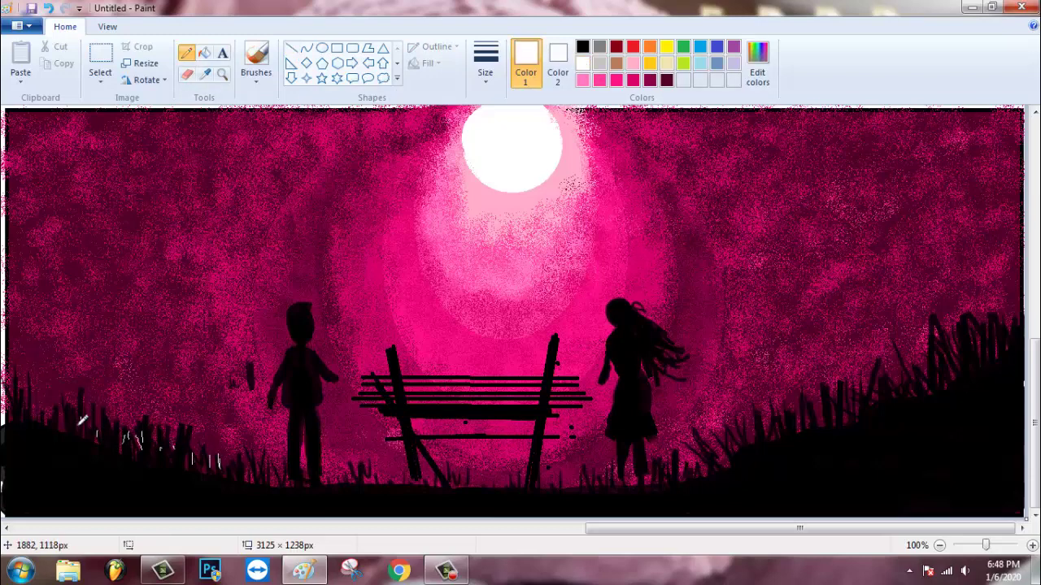
drag(243, 482, 245, 449)
drag(378, 481, 505, 481)
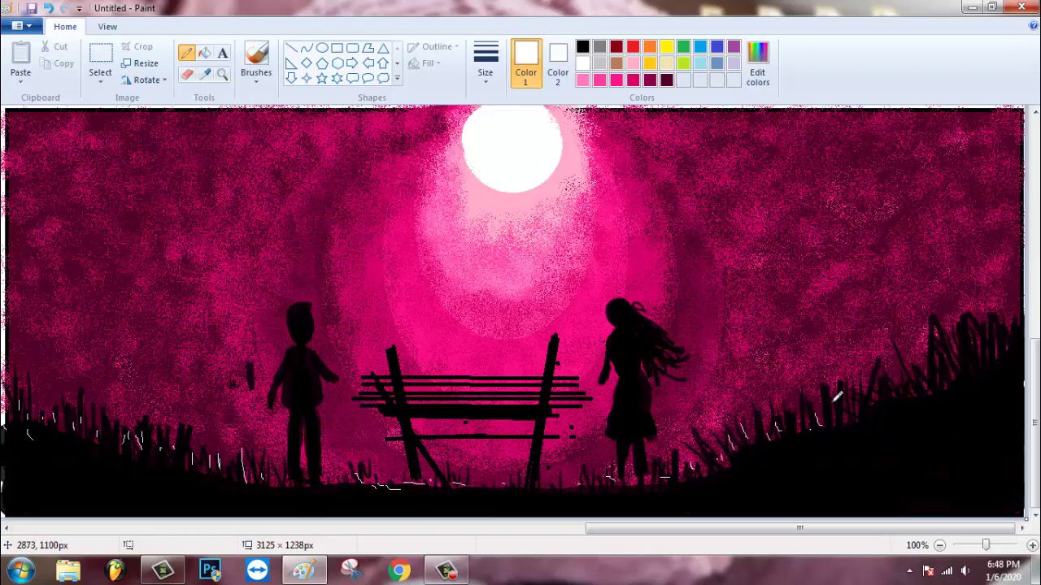
drag(935, 352, 945, 369)
drag(958, 331, 960, 341)
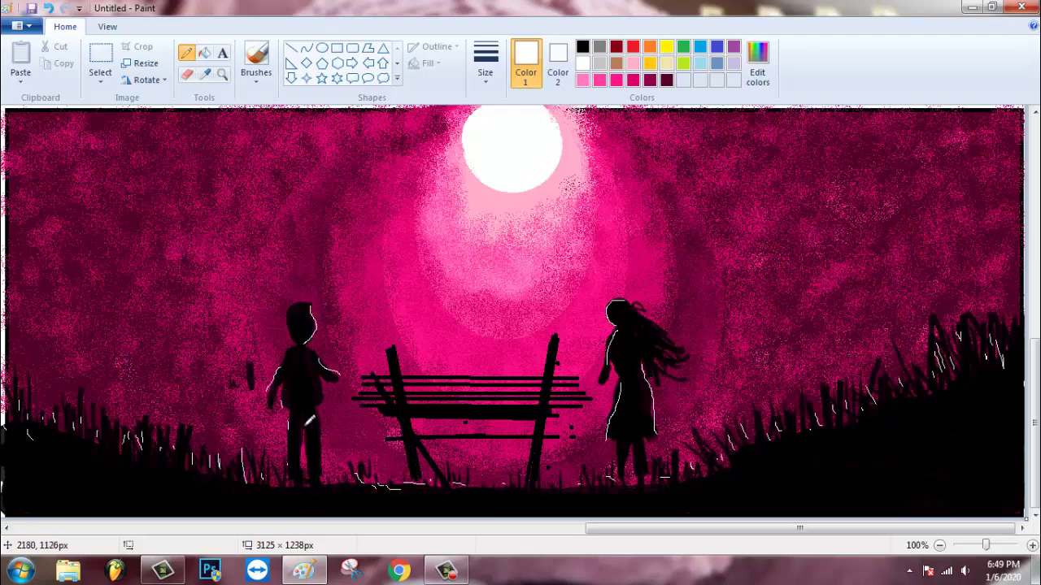
Step: Add thin white highlight lines along the bench's slats, seat and two posts
drag(369, 382, 569, 388)
drag(385, 408, 558, 410)
drag(398, 354, 412, 410)
drag(557, 333, 545, 393)
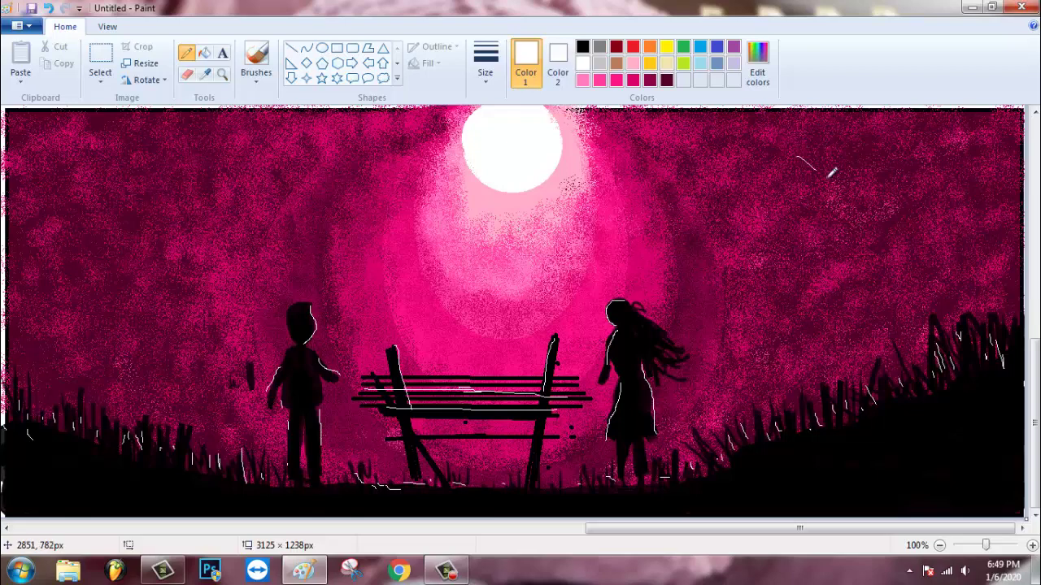
Step: Sketch a thin white guide line for a leaning tree on the right hill, then paint its trunk and main branches with a black brush
drag(796, 157, 962, 346)
click(582, 46)
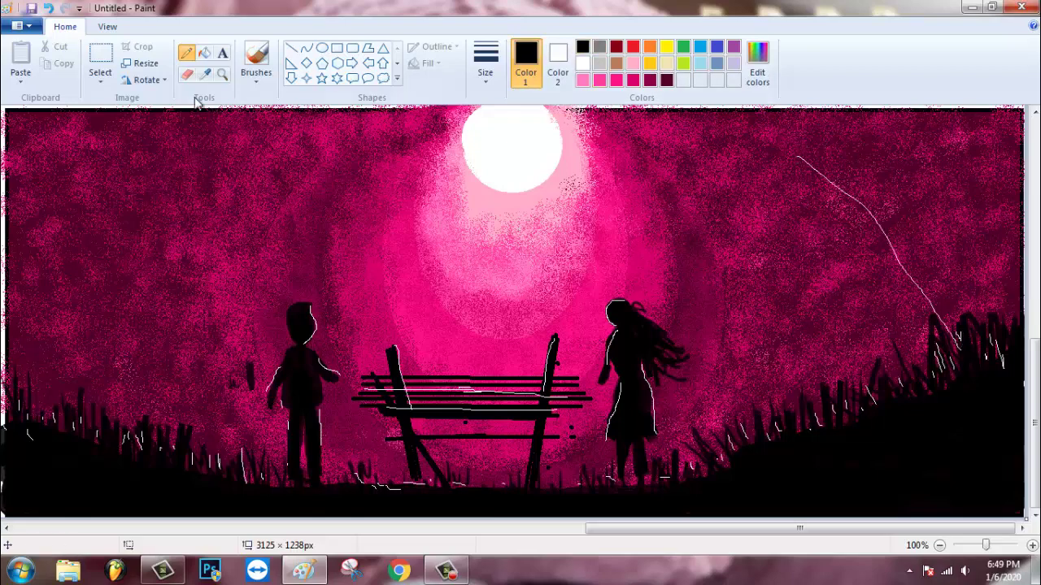
click(253, 79)
click(255, 135)
mouse_move(796, 158)
mouse_down()
mouse_move(857, 203)
mouse_move(915, 271)
mouse_move(804, 175)
mouse_move(756, 107)
mouse_up()
drag(827, 171, 804, 107)
mouse_move(772, 173)
mouse_down()
mouse_move(636, 163)
mouse_move(666, 143)
mouse_up()
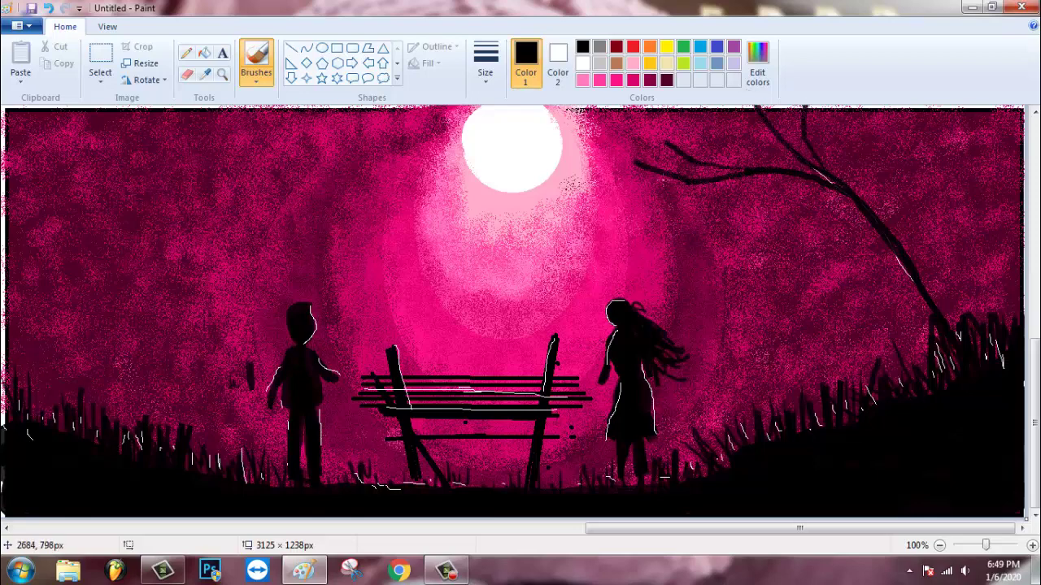
Step: Add black twigs along the long branch reaching toward the moon and paint a side branch spreading to the tree's other side
mouse_move(691, 177)
mouse_down()
mouse_move(650, 216)
mouse_move(591, 207)
mouse_up()
mouse_move(650, 180)
mouse_down()
mouse_move(587, 180)
mouse_move(593, 151)
mouse_up()
drag(651, 171, 619, 126)
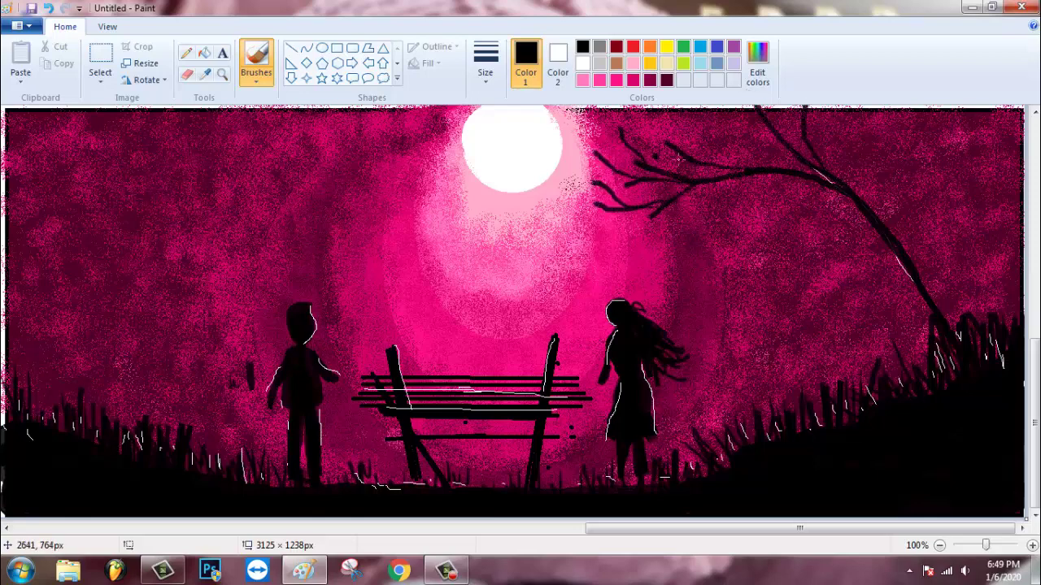
drag(701, 160, 673, 119)
mouse_move(670, 144)
mouse_down()
mouse_move(650, 133)
mouse_move(762, 169)
mouse_up()
drag(738, 167, 701, 116)
mouse_move(818, 148)
mouse_down()
mouse_move(852, 111)
mouse_move(934, 127)
mouse_move(894, 112)
mouse_move(1014, 154)
mouse_move(973, 113)
mouse_up()
click(790, 194)
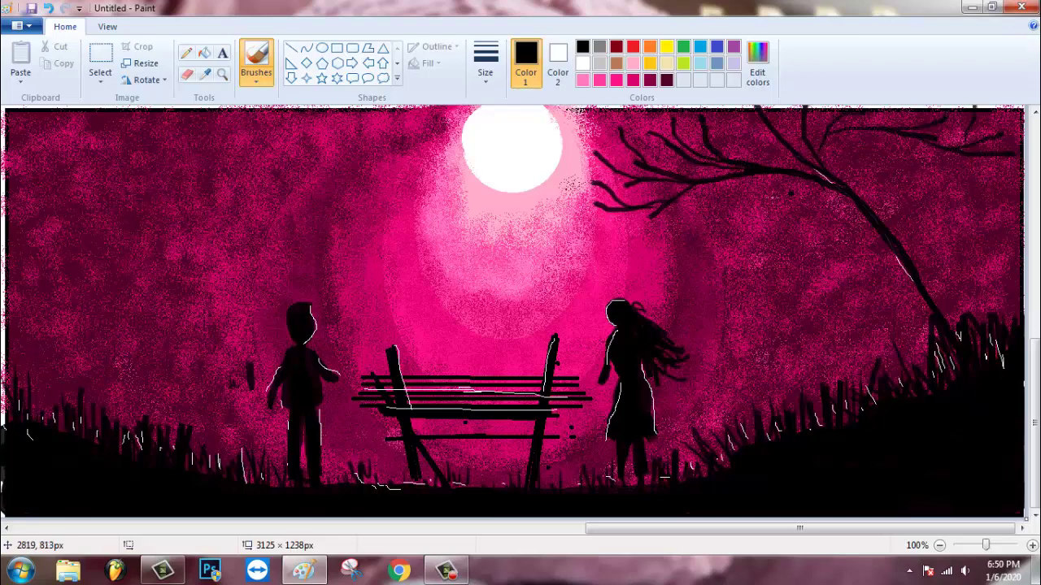
Step: Paint a lower black branch curving down from the long bough and extend the twigs at the tips beside the moon
drag(750, 171, 649, 239)
drag(631, 205, 587, 211)
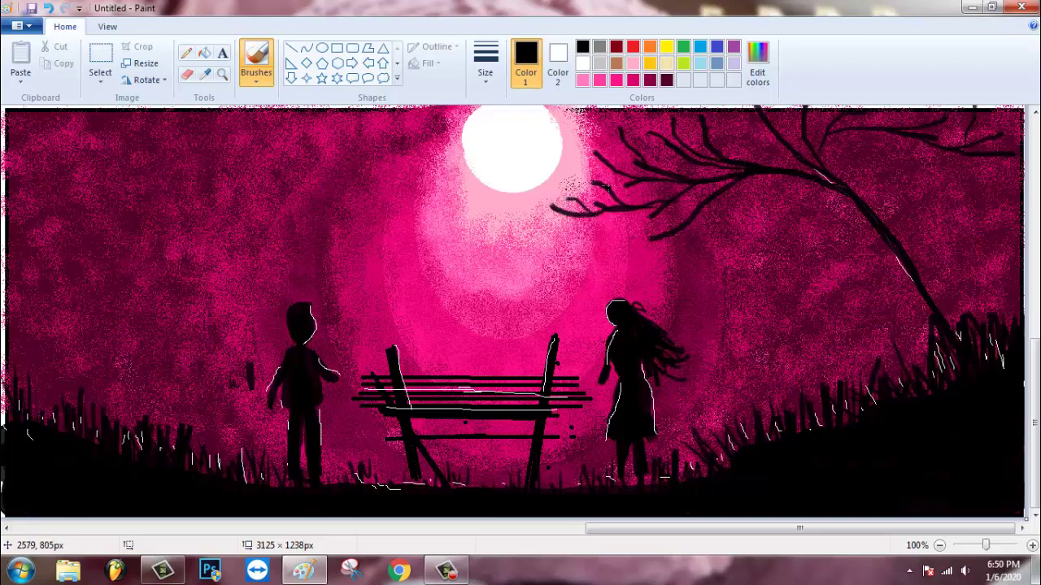
drag(611, 166, 583, 188)
drag(608, 171, 616, 137)
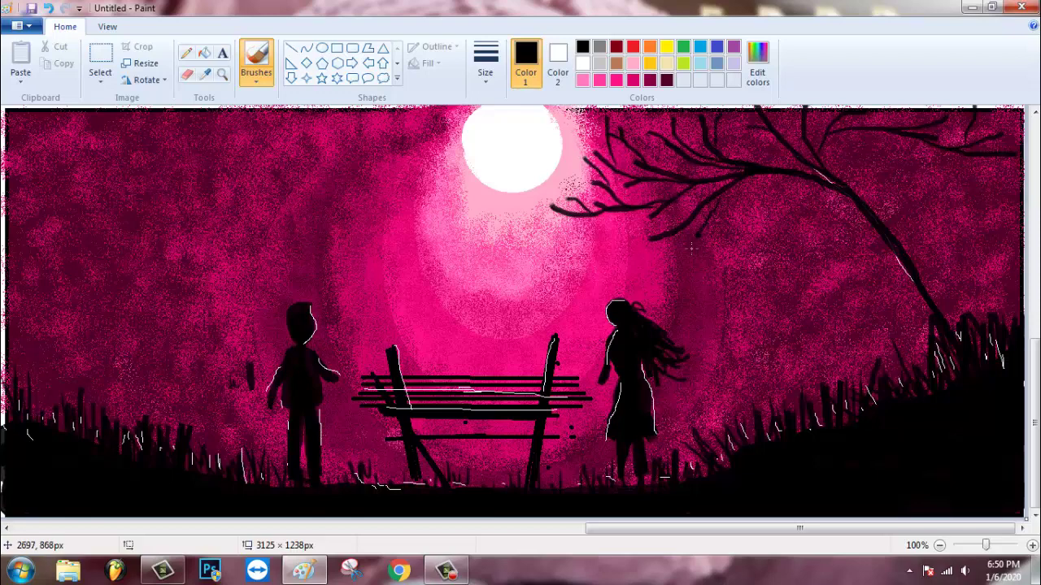
drag(691, 249, 688, 262)
Step: Add drooping black twigs to the lower branch, fanning out above the woman's head and below the moon
drag(687, 229, 624, 247)
mouse_move(667, 232)
mouse_down()
mouse_move(614, 222)
mouse_move(599, 237)
mouse_move(604, 258)
mouse_up()
mouse_move(603, 237)
mouse_down()
mouse_move(542, 220)
mouse_move(550, 259)
mouse_up()
drag(590, 239, 562, 269)
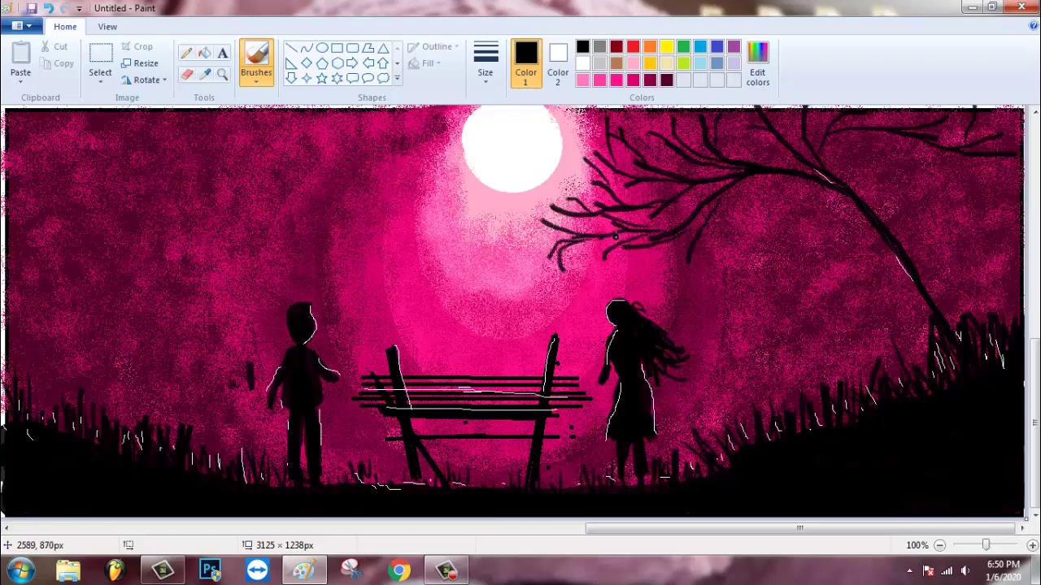
drag(625, 248, 587, 284)
mouse_move(696, 244)
mouse_down()
mouse_move(735, 270)
mouse_move(751, 247)
mouse_up()
drag(760, 181, 678, 208)
Step: Extend the branch on the tree's far side with several black twigs reaching the canvas's right edge
drag(909, 141, 1013, 209)
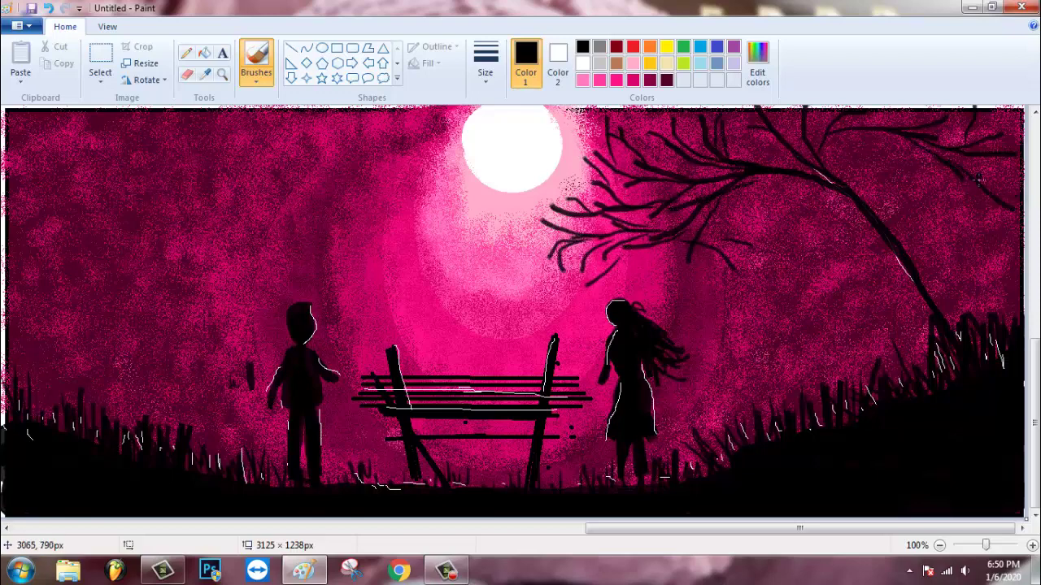
drag(975, 176, 1018, 183)
drag(975, 163, 1018, 158)
drag(990, 132, 999, 104)
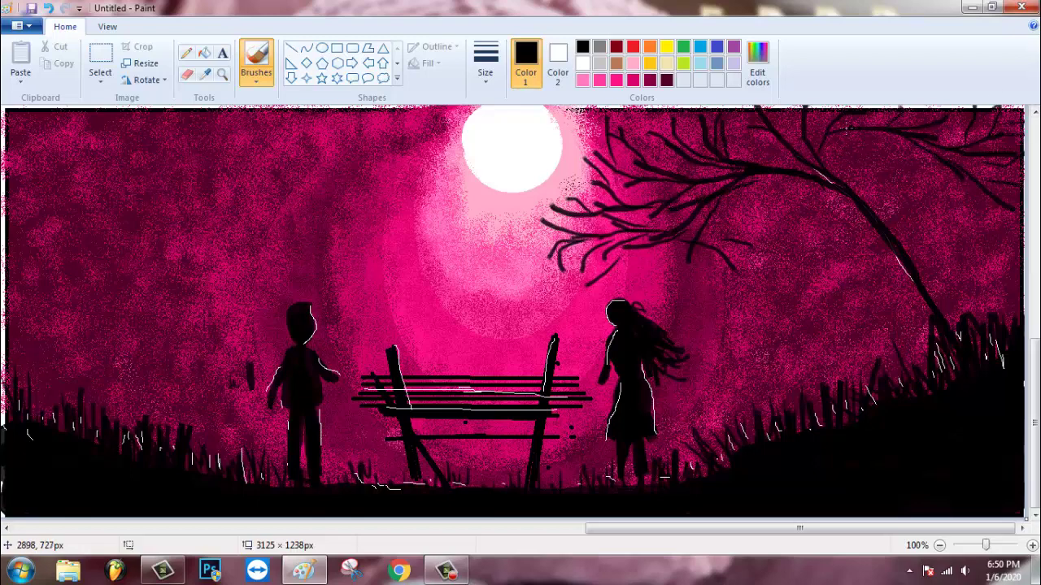
Step: Thicken the tree trunk with black strokes from the grass up to the fork where the main branches split
drag(869, 204, 953, 325)
mouse_move(904, 244)
mouse_down()
mouse_move(943, 334)
mouse_move(914, 248)
mouse_up()
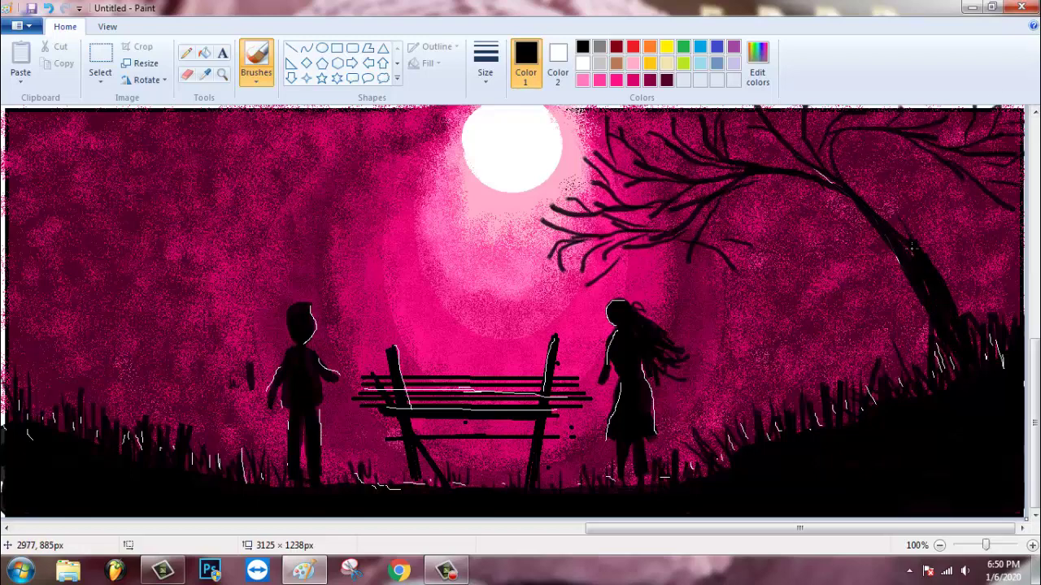
drag(850, 167, 906, 238)
drag(844, 161, 895, 231)
drag(898, 242, 912, 255)
drag(846, 170, 834, 144)
drag(838, 163, 863, 132)
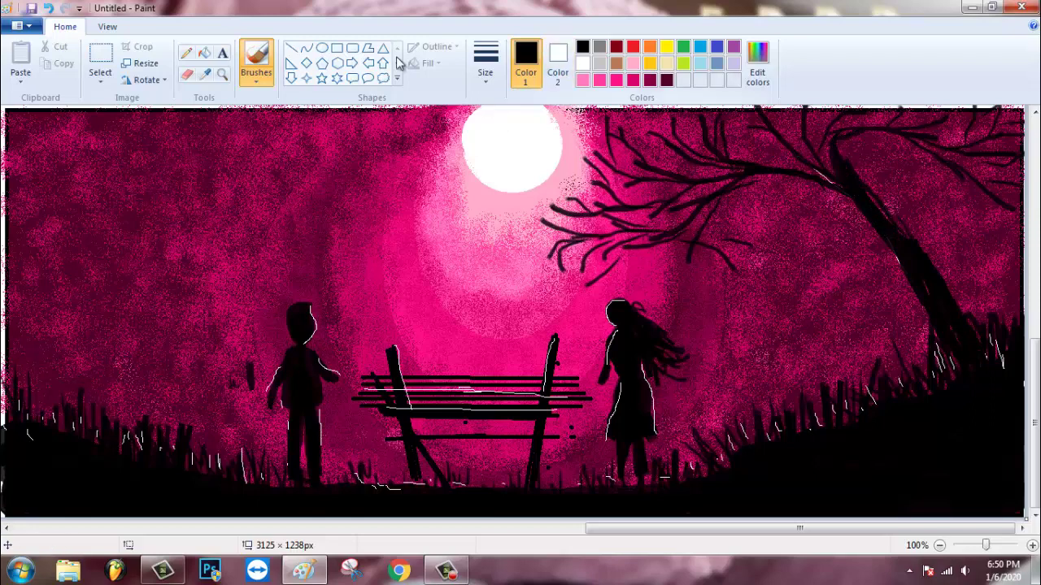
Step: Dot small white stars in the sky just left of the moon, using the Airbrush at a small size
click(256, 79)
click(344, 105)
click(584, 62)
click(486, 65)
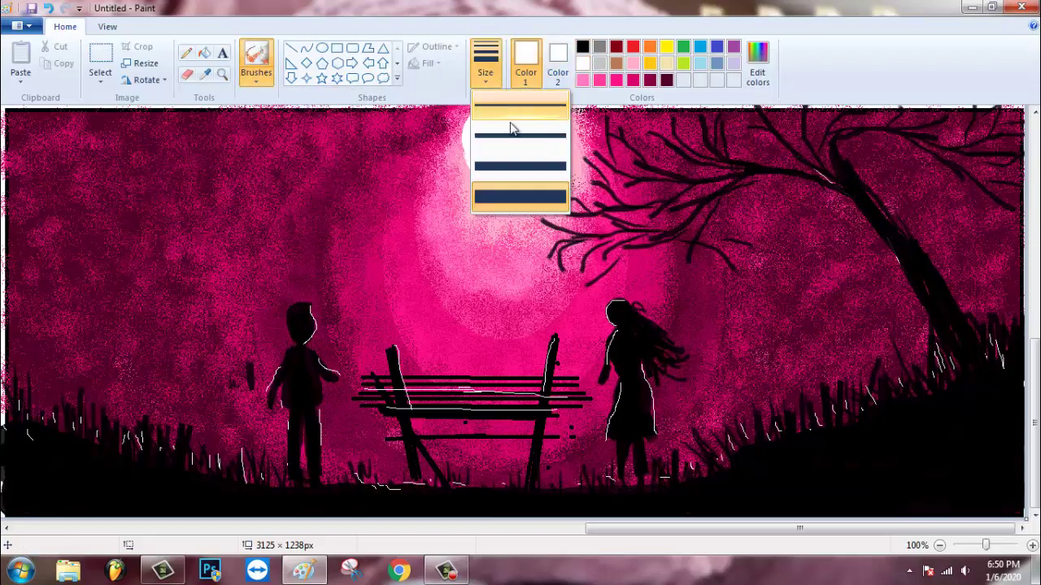
click(510, 122)
click(400, 164)
click(356, 185)
click(363, 148)
click(397, 117)
click(435, 120)
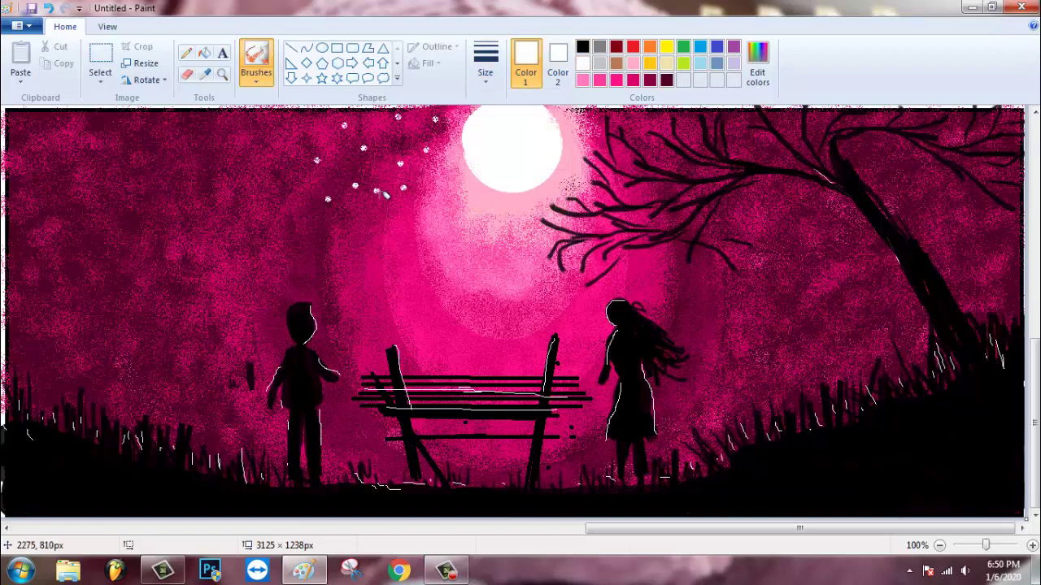
Step: Scatter more small white stars across the far left part of the sky above the man
click(241, 219)
click(196, 218)
click(146, 244)
click(66, 209)
click(48, 128)
click(101, 159)
click(179, 149)
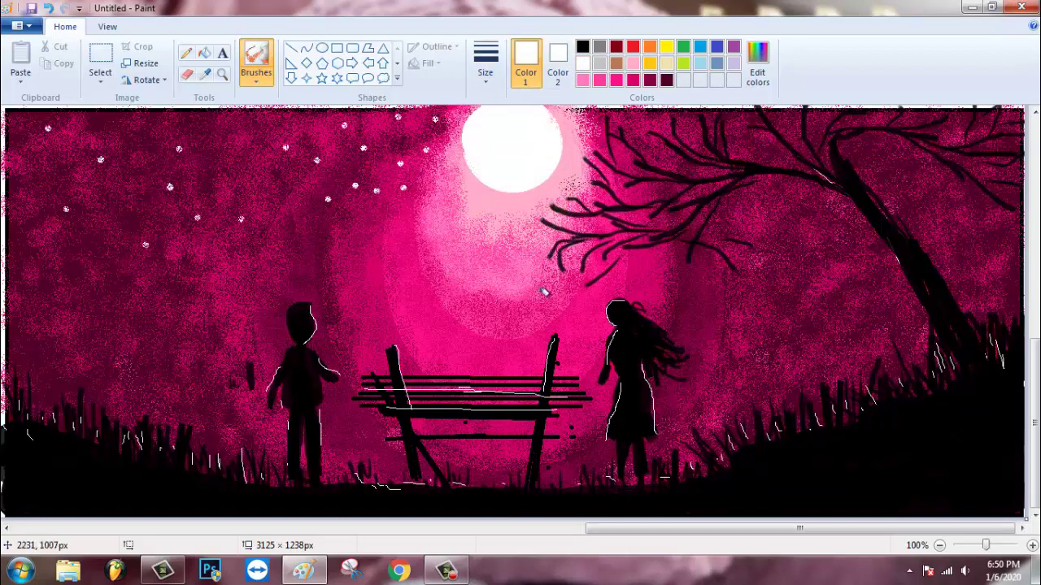
Step: Dot white blossoms around the drooping twigs at the middle of the tree's lower branch
click(730, 214)
click(716, 197)
click(704, 221)
click(688, 239)
click(720, 247)
click(696, 288)
click(677, 242)
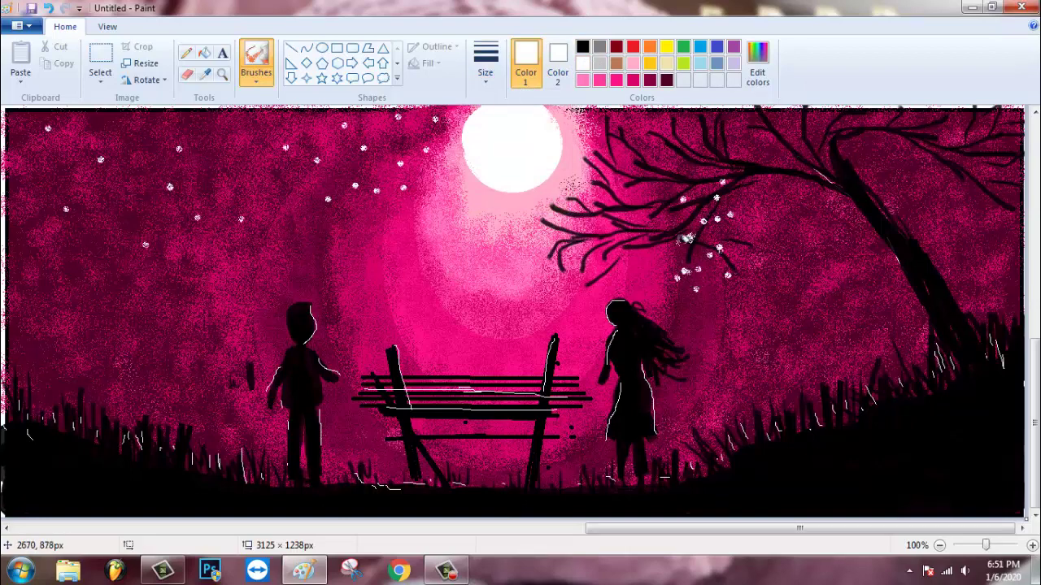
Step: Dot white blossoms beneath the lower branch, above the woman's head and out to its leftmost twigs
click(630, 277)
click(652, 246)
click(661, 277)
click(577, 287)
click(618, 278)
click(587, 267)
click(556, 265)
click(550, 248)
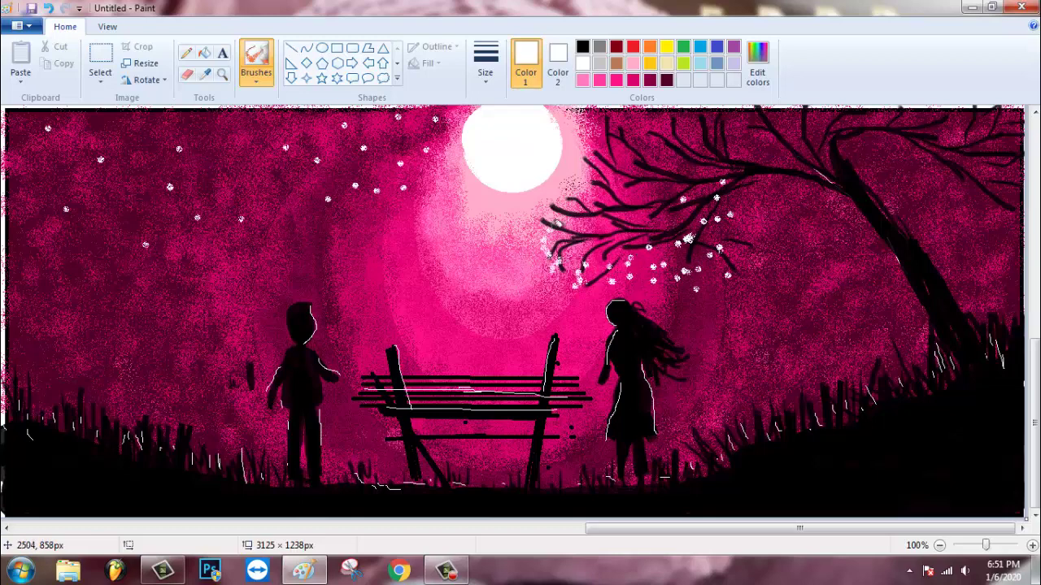
Step: Add white blossoms between the lower twigs on the moon side of the tree
click(555, 224)
click(581, 193)
click(570, 217)
click(575, 237)
click(599, 224)
click(621, 215)
click(623, 231)
click(652, 246)
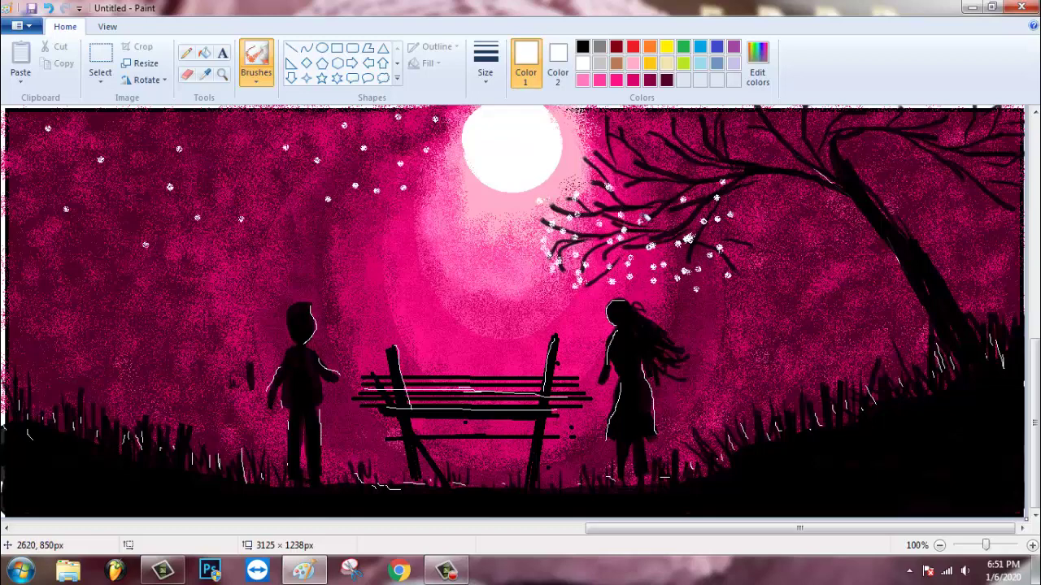
Step: Dot white blossoms around the upper twig tips closest to the moon's right side
click(595, 176)
click(616, 153)
click(606, 159)
click(597, 143)
click(584, 145)
click(562, 176)
click(574, 165)
click(630, 124)
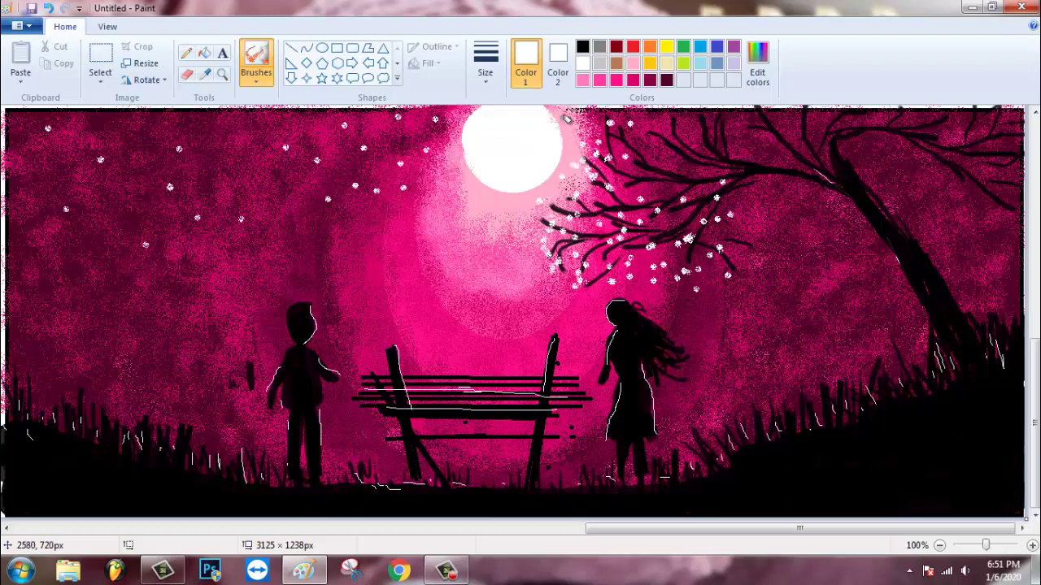
Step: Add white blossoms from the canvas's top edge down through the twigs beside the moon
click(588, 126)
click(610, 123)
click(621, 109)
click(630, 141)
click(661, 182)
click(636, 193)
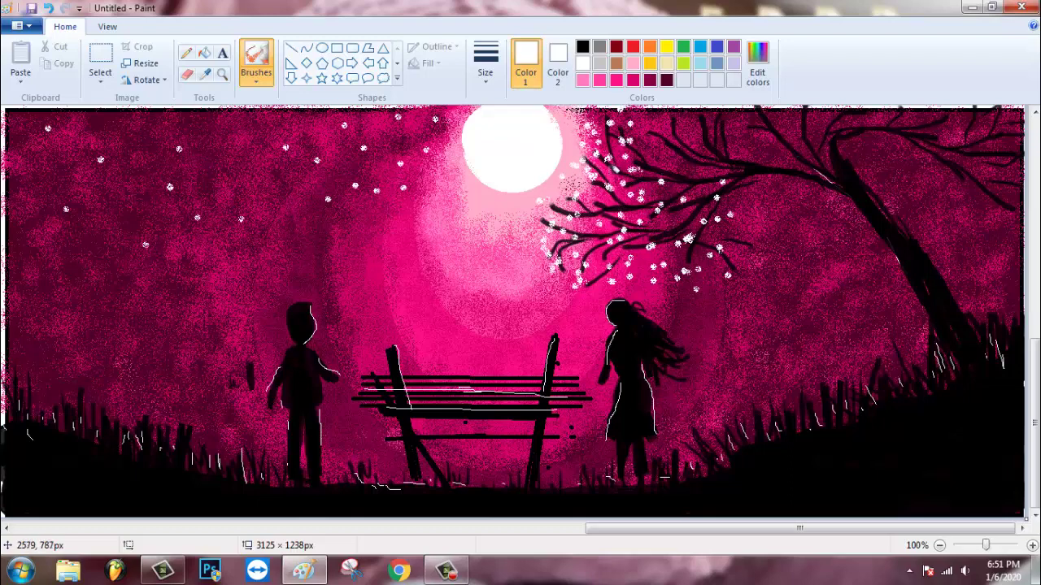
Step: Dot white blossoms along the upright twigs in the middle of the long left branch
click(677, 193)
click(657, 161)
click(653, 124)
click(677, 124)
click(685, 136)
click(660, 140)
click(704, 163)
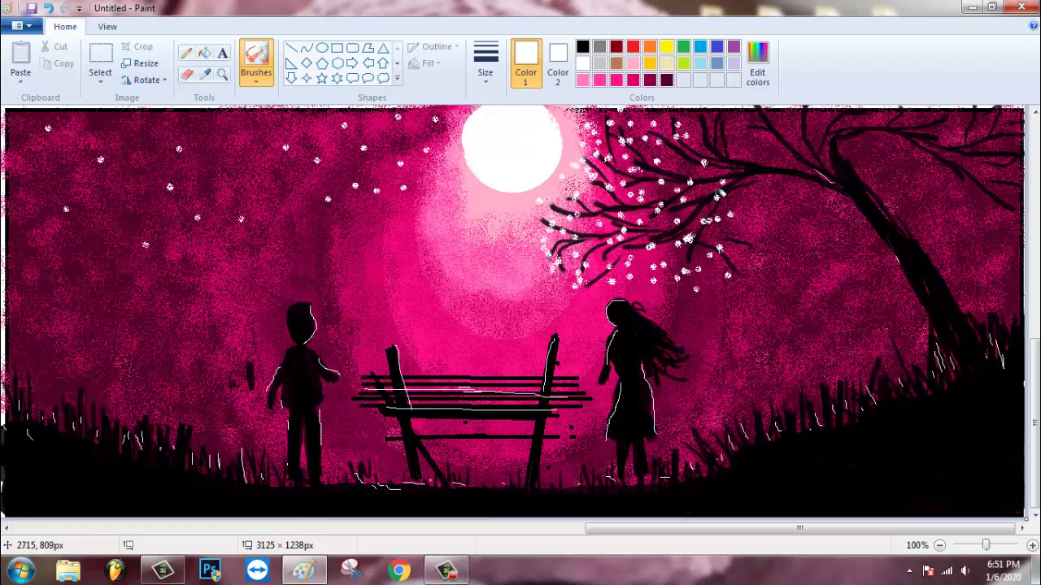
Step: Add white blossoms where the long left branch thickens toward the trunk and around the twigs above and below it
click(745, 245)
click(755, 223)
click(739, 172)
click(710, 112)
click(744, 139)
click(753, 158)
click(769, 183)
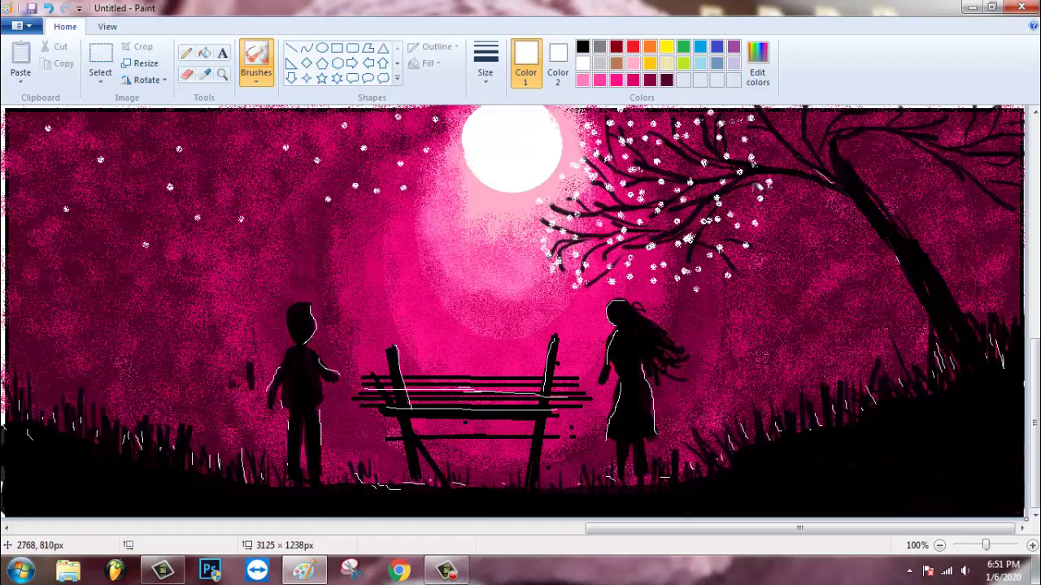
Step: Fill the tree's crown with dense white blossoms around the fork and right-hand branches, plus a few loose ones below
click(774, 210)
click(782, 253)
click(777, 283)
click(765, 259)
click(745, 302)
click(776, 241)
click(786, 195)
click(771, 172)
click(790, 147)
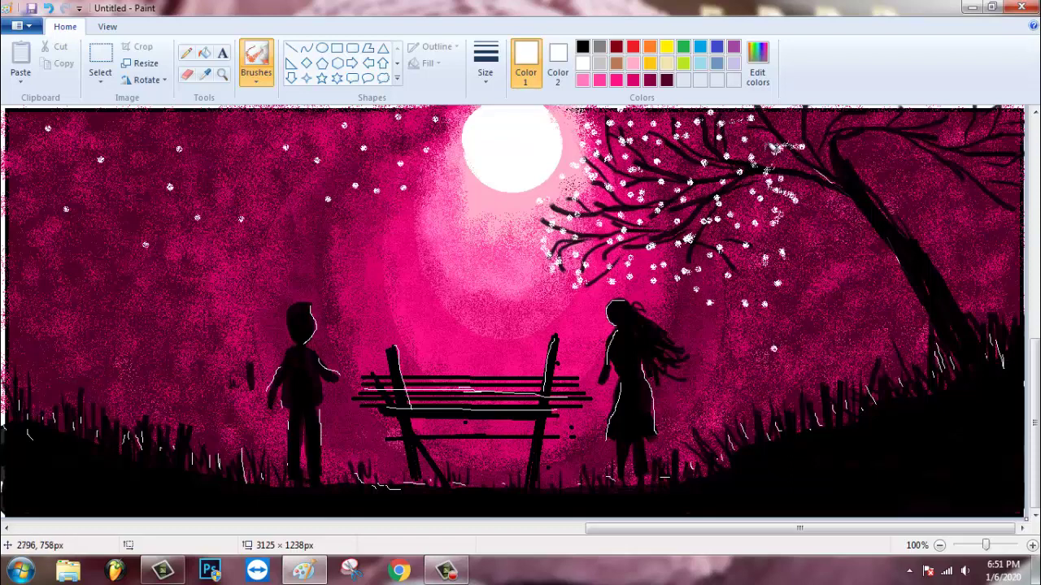
click(761, 129)
click(813, 124)
mouse_move(839, 125)
mouse_down()
mouse_move(835, 134)
mouse_move(974, 132)
mouse_move(758, 106)
mouse_move(714, 269)
mouse_move(808, 194)
mouse_up()
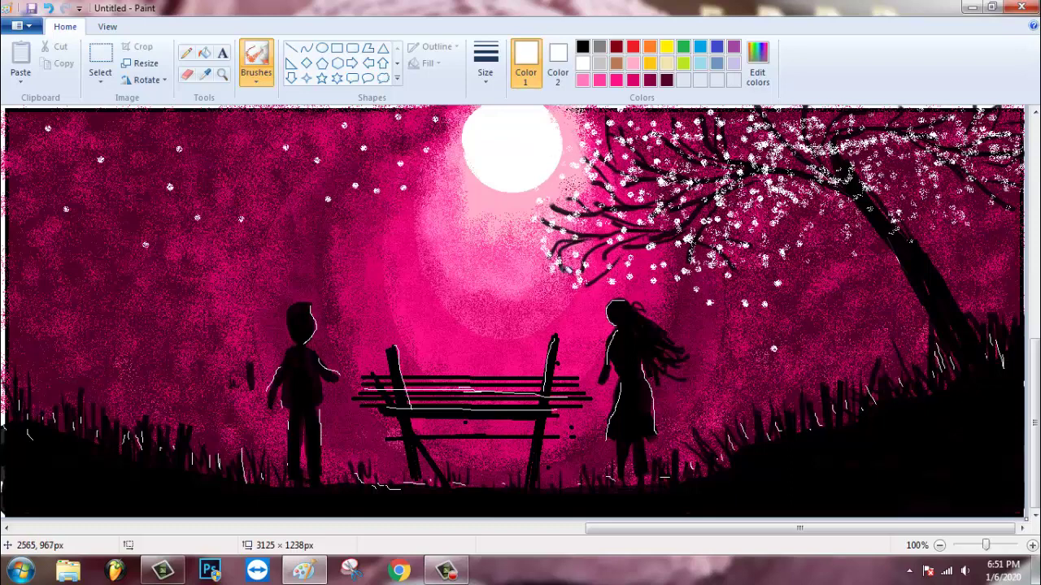
Step: Dot falling white petals from the branch tips below the moon down across the bench
click(558, 311)
click(515, 278)
click(527, 260)
click(518, 355)
click(485, 378)
click(460, 429)
click(477, 469)
click(530, 457)
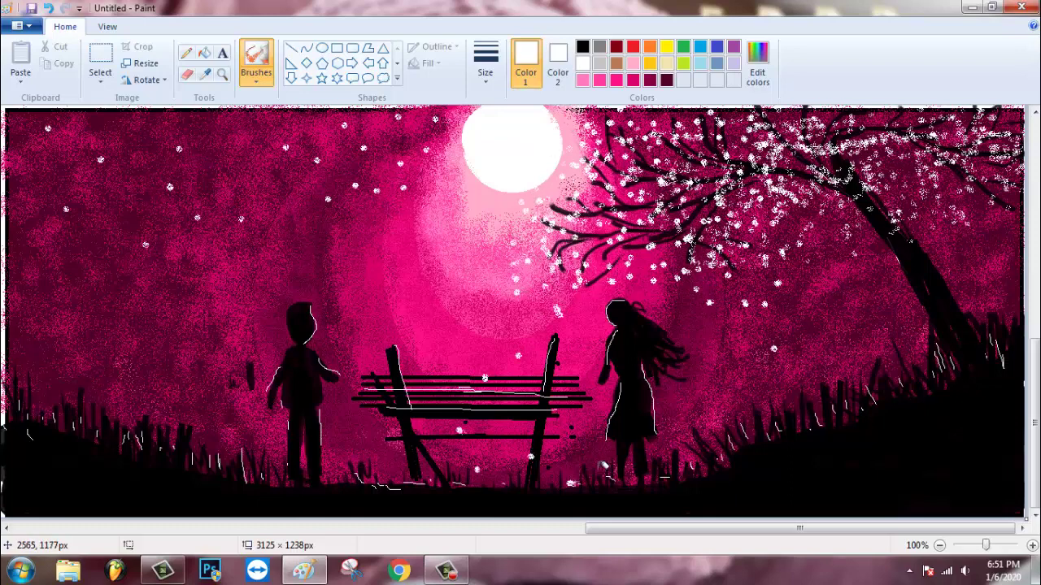
Step: Scatter white petals beside the woman's feet and over the grass and air of the right hill
click(571, 484)
click(593, 464)
click(699, 399)
click(742, 398)
click(816, 401)
click(899, 382)
click(791, 334)
click(830, 417)
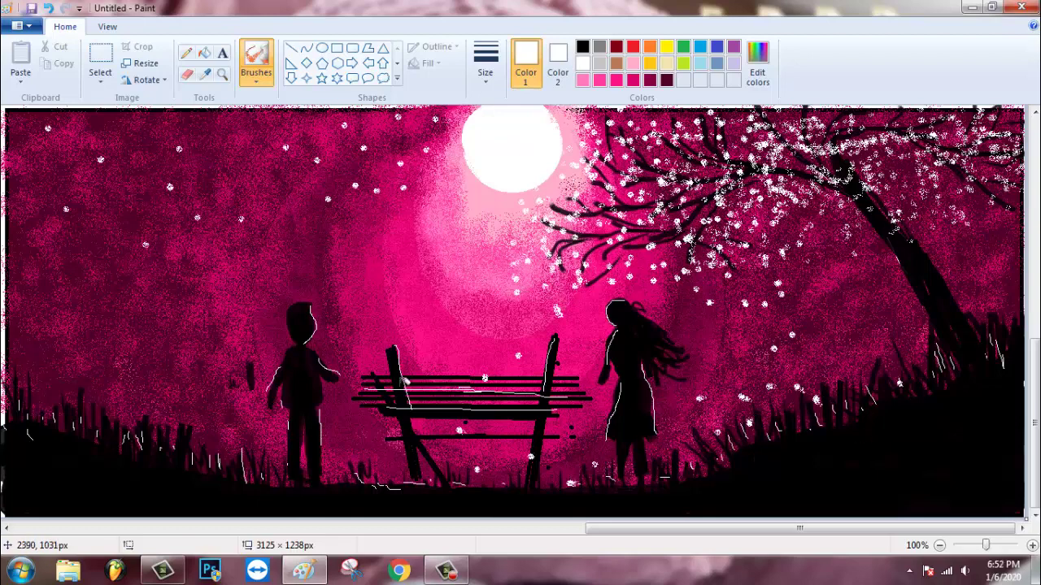
Step: Scatter white petals over the grass of the left hill and one by the bench's left post
click(257, 456)
click(214, 410)
click(186, 445)
click(151, 430)
click(54, 400)
click(27, 415)
click(157, 452)
click(117, 398)
click(399, 459)
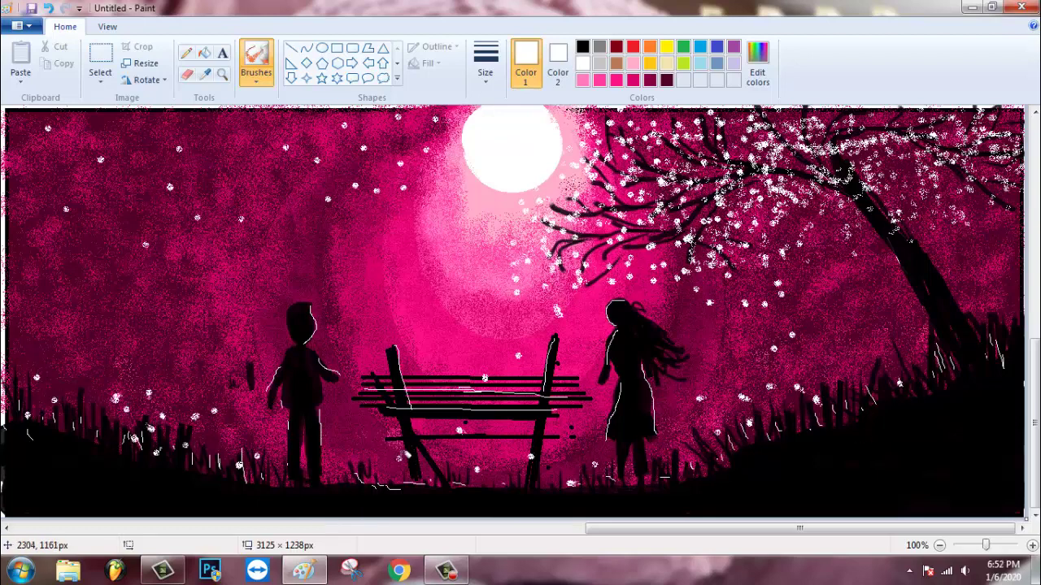
Step: Add white petals above the bench and along the ground grass beneath it and around the woman's feet
click(377, 340)
click(465, 349)
drag(671, 485, 696, 476)
click(552, 479)
click(521, 471)
click(506, 474)
click(474, 481)
click(454, 471)
click(364, 470)
click(646, 463)
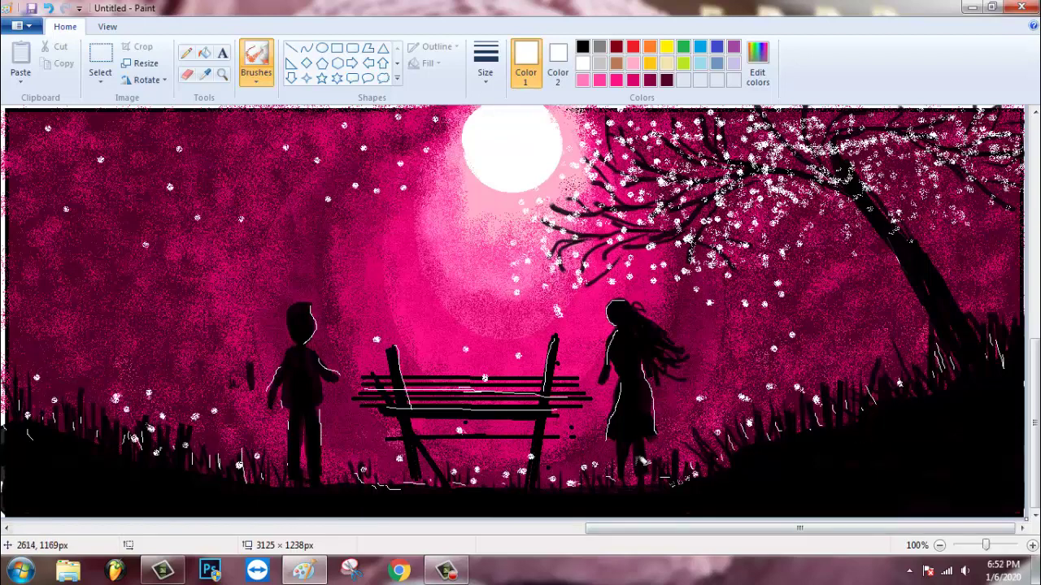